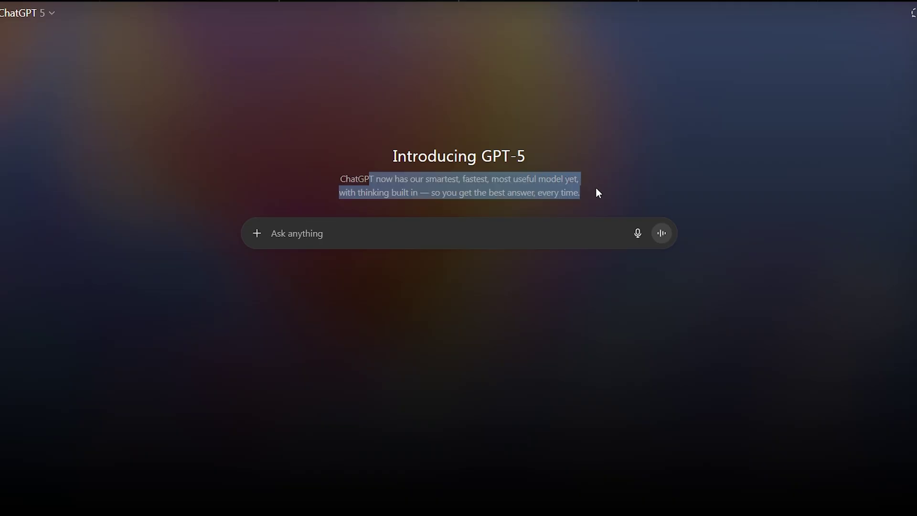
- Select and then deselect the title, intro paragraph and GPT-5 heading text on the ChatGPT page
left_click_drag(595, 188, 286, 153)
left_click(289, 149)
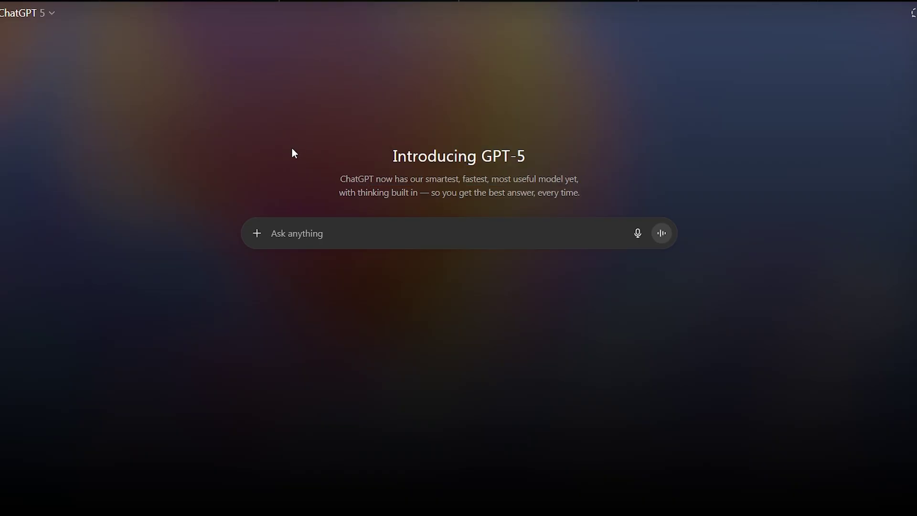
left_click_drag(358, 178, 607, 177)
left_click_drag(375, 179, 471, 158)
left_click(293, 170)
- Paste the baby-girl photo prompt into ChatGPT and send it to generate the image
type("Generate a photo of a little girl around one year old, with fair skin, light hair, and blue eyes, sitting on a white bed and holding a smartphone to her ear. She is wearing a yellow ruffled suit, a green headband with flowers, soft lighting, and a cozy bedroom setting.")
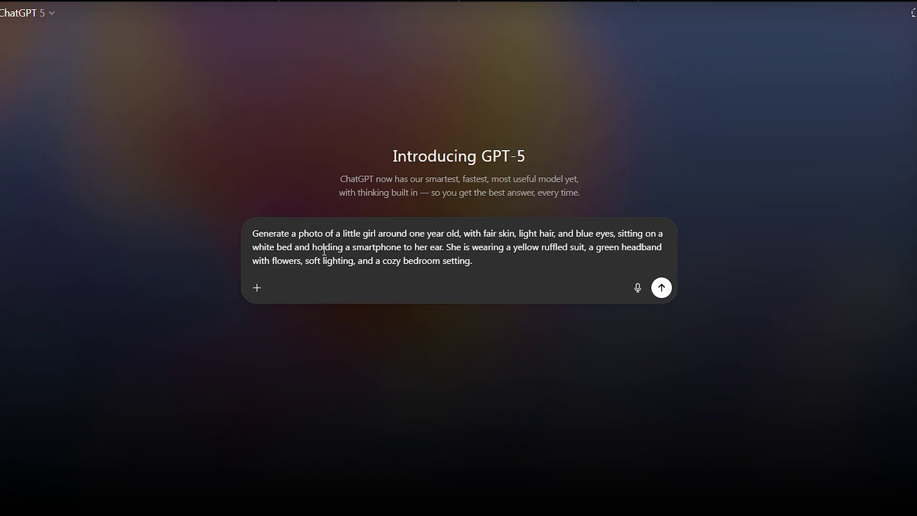
left_click_drag(256, 231, 495, 262)
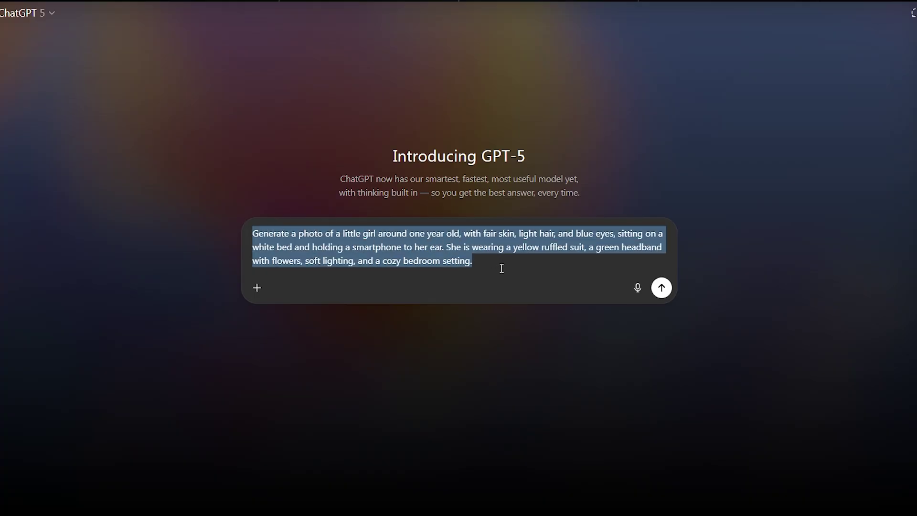
left_click(503, 268)
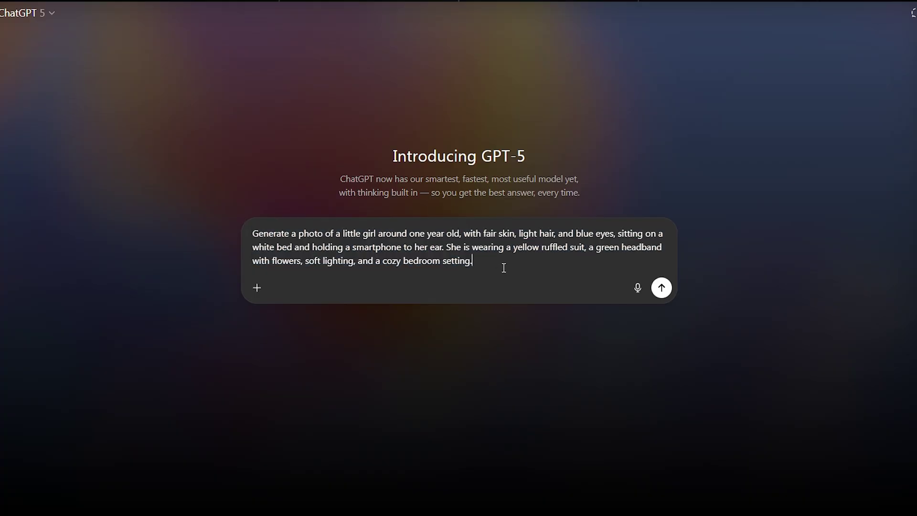
left_click(661, 288)
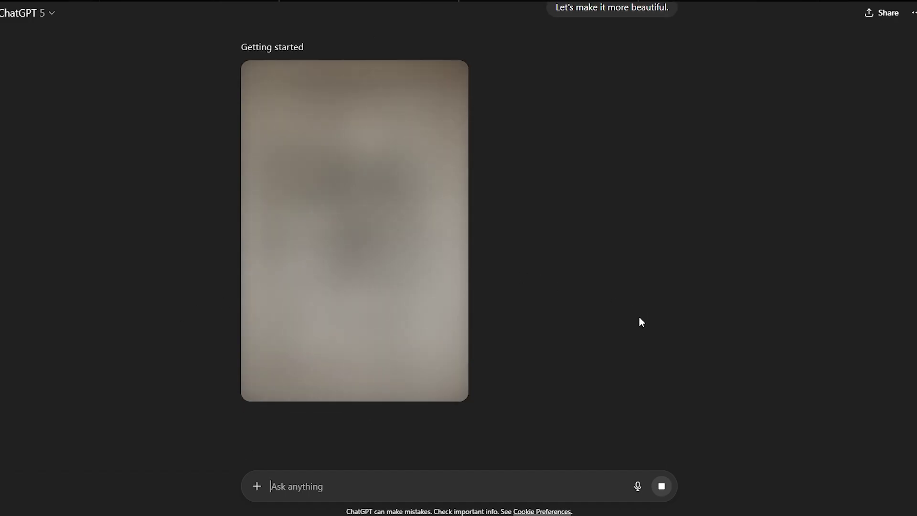
- View the generated baby image full-screen, close it, and scroll back up the chat
left_click(373, 227)
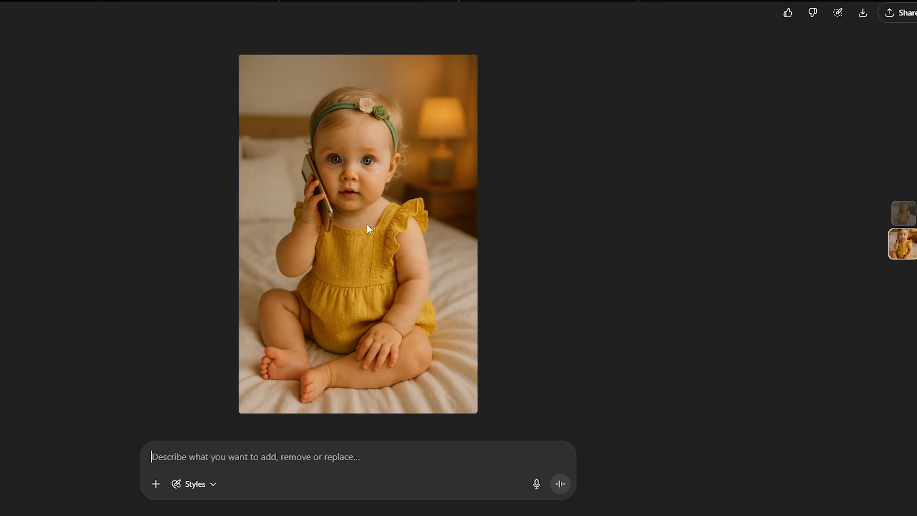
key("Escape")
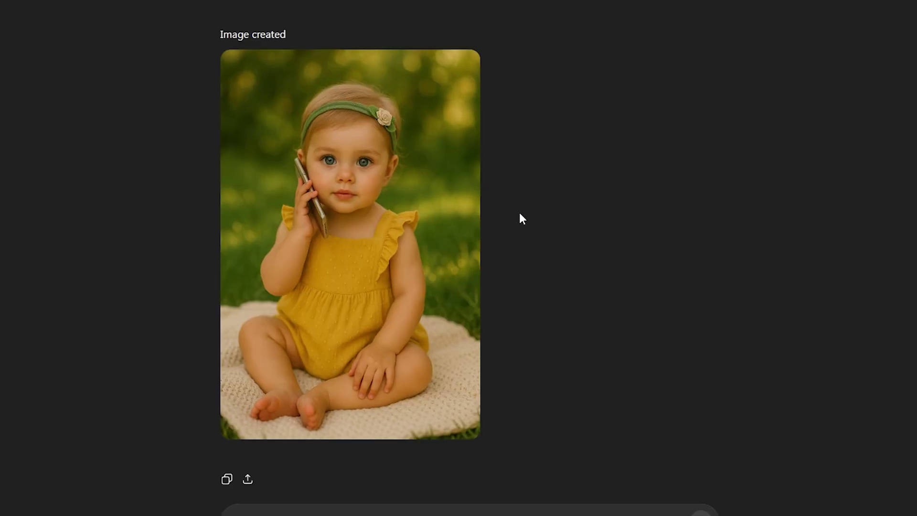
scroll(530, 239, "up", 7)
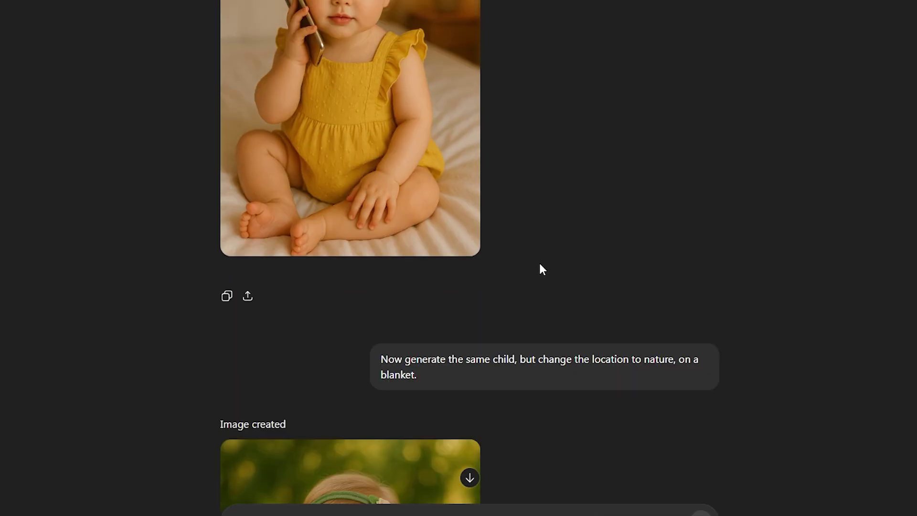
scroll(543, 270, "up", 3)
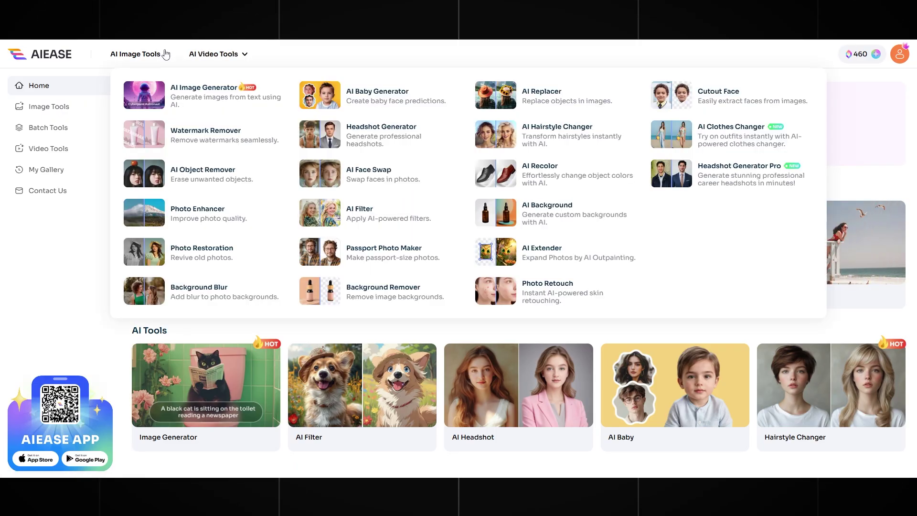
- Restyle the uploaded red-dress baby photo with Bangs Updo in Hairstyle Changer and open its download options
mouse_move(227, 56)
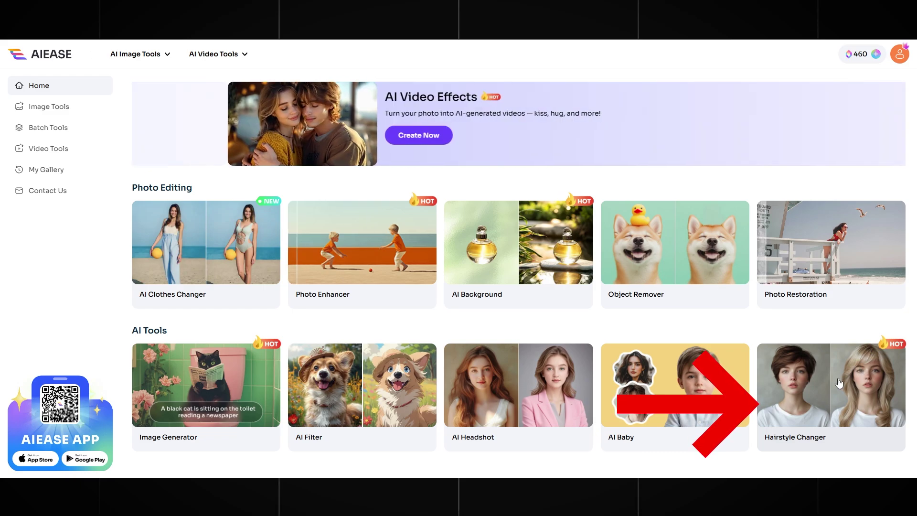
left_click(846, 391)
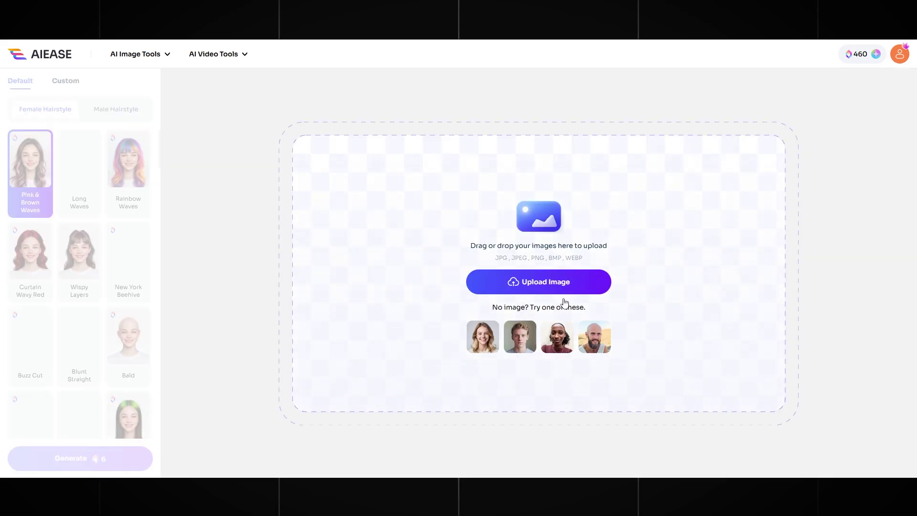
left_click(523, 285)
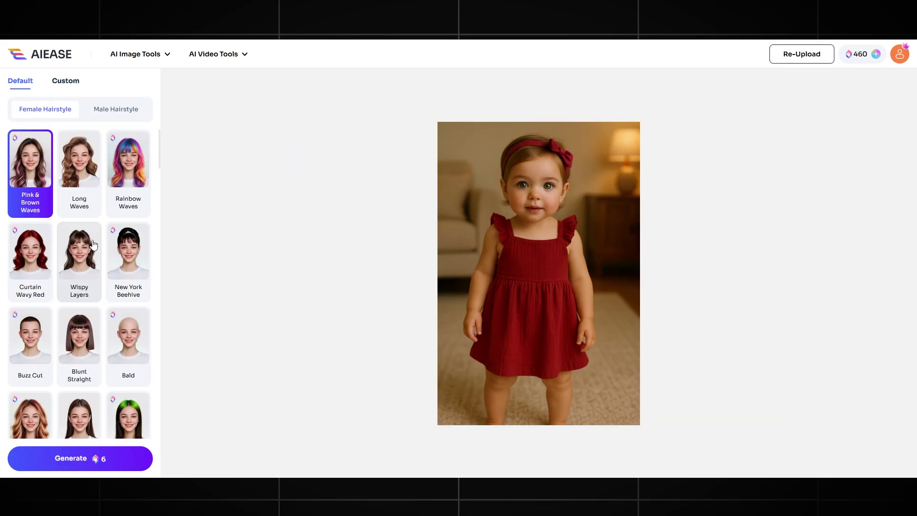
scroll(92, 242, "down", 10)
scroll(93, 244, "down", 15)
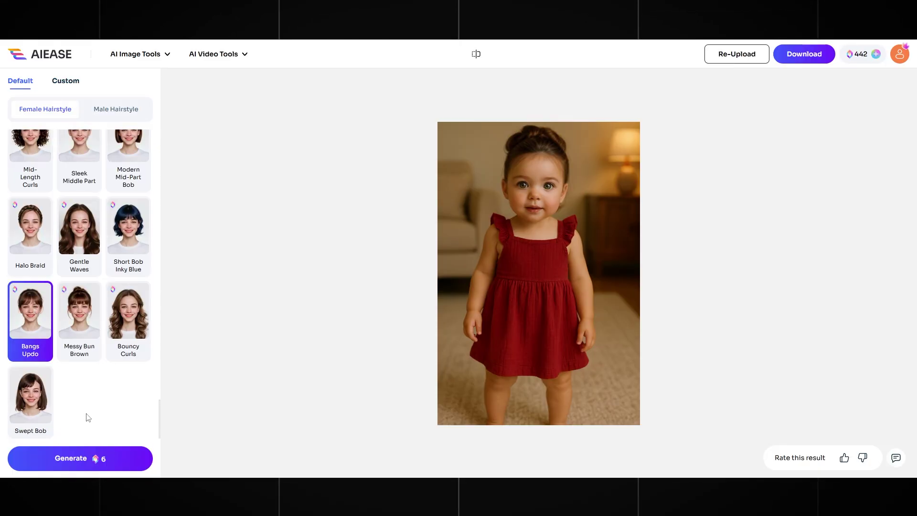
left_click(135, 458)
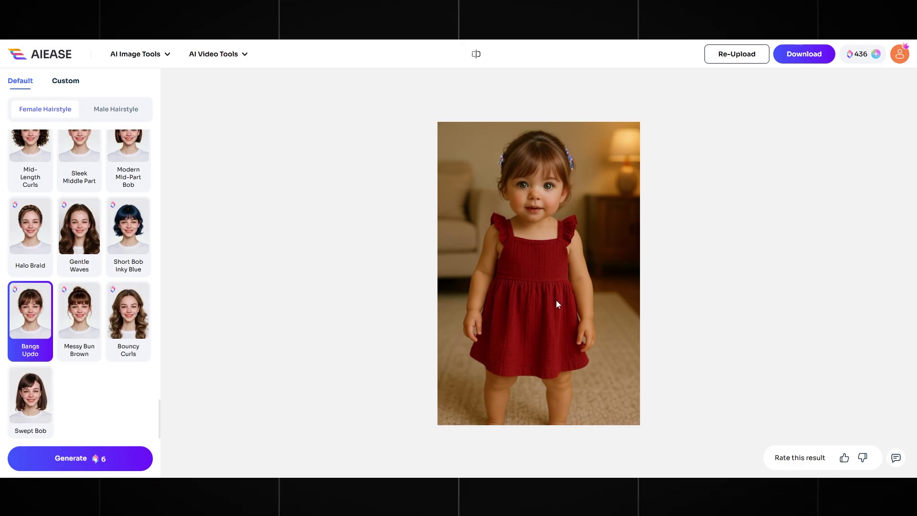
left_click(804, 53)
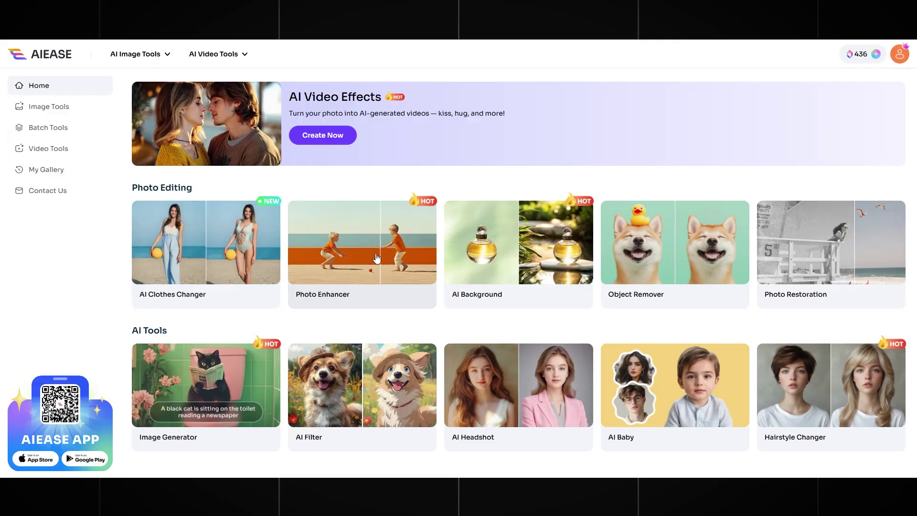
- Enhance the yellow-outfit baby photo with the General model and compare before and after
left_click(371, 248)
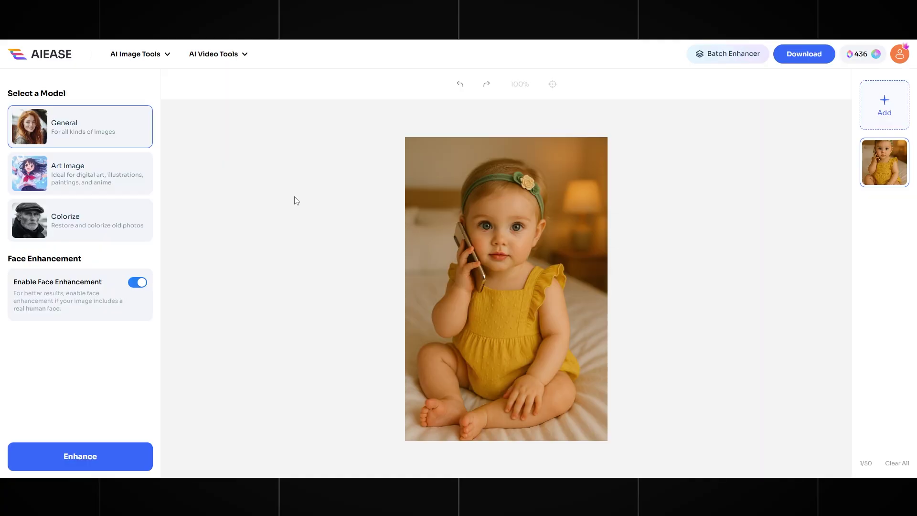
left_click(106, 463)
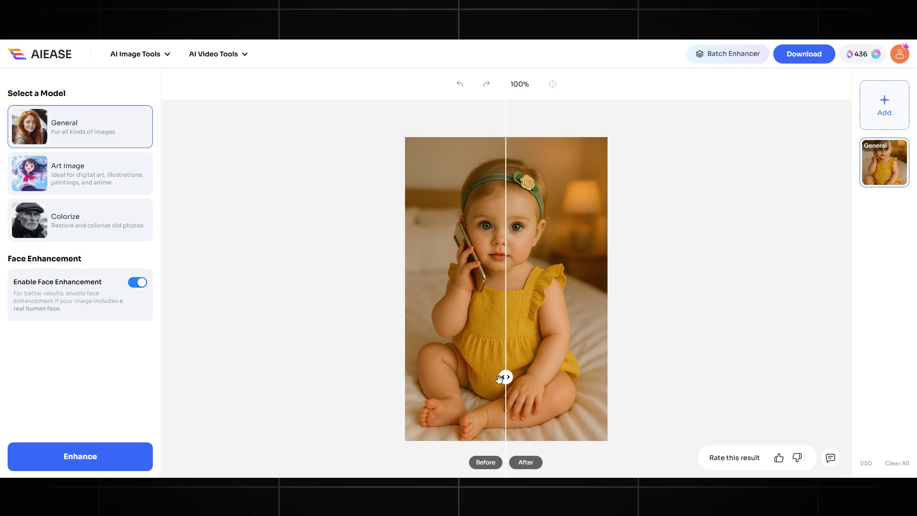
left_click_drag(500, 379, 477, 378)
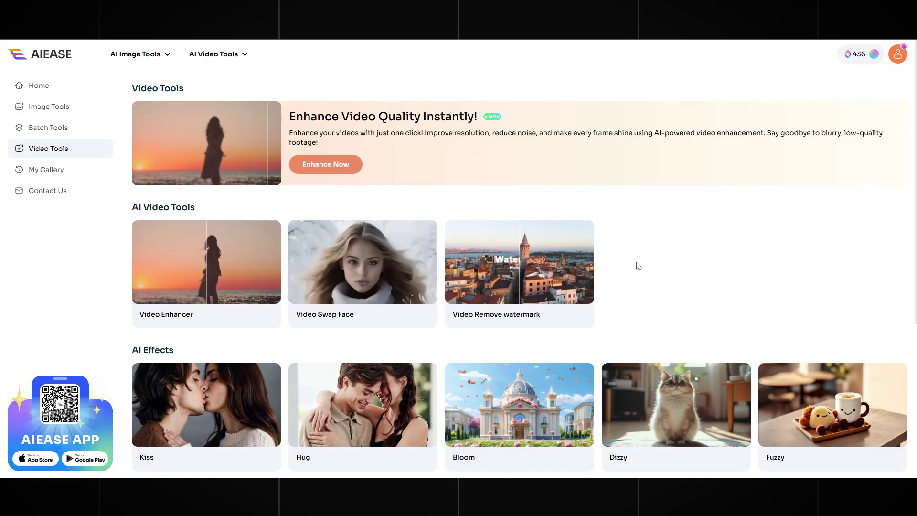
left_click(46, 135)
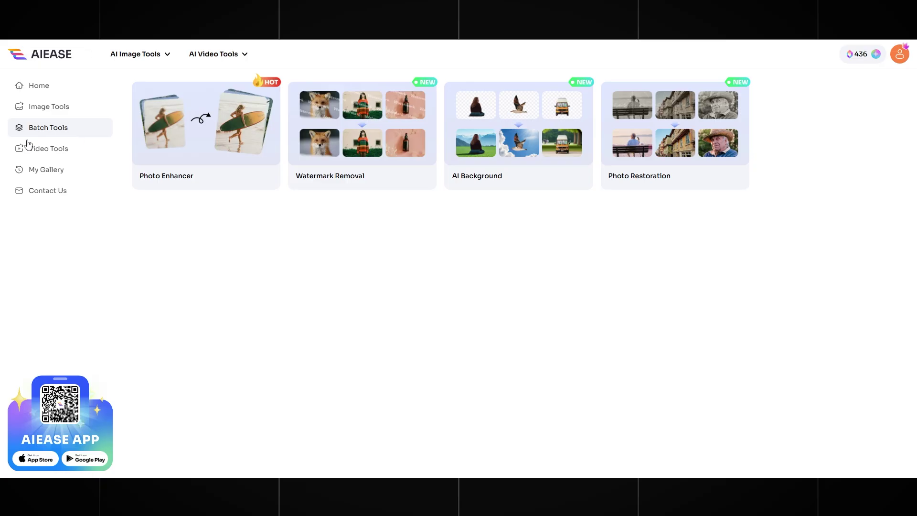
left_click(28, 144)
scroll(661, 253, "down", 5)
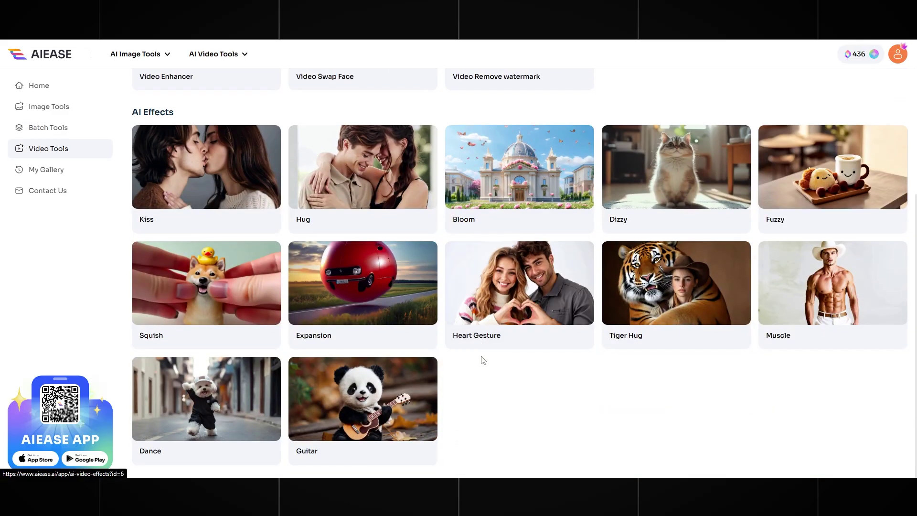
left_click(213, 412)
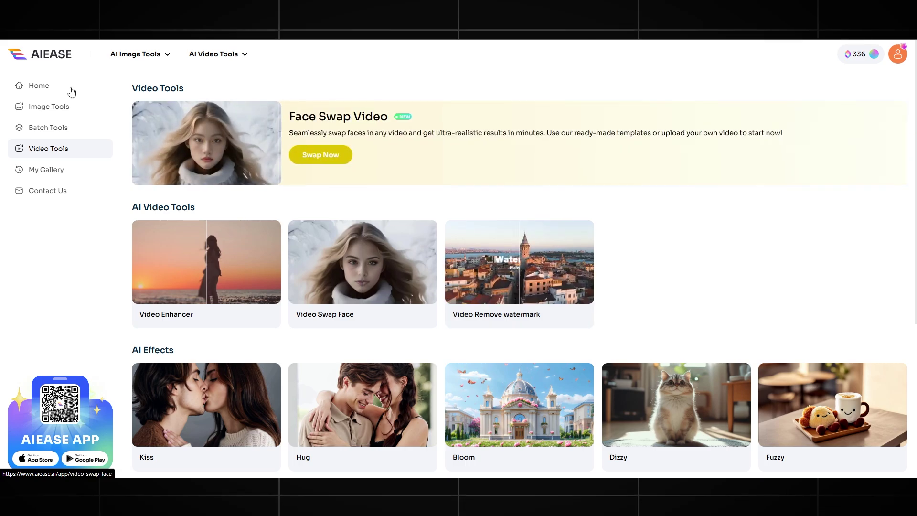
left_click(51, 113)
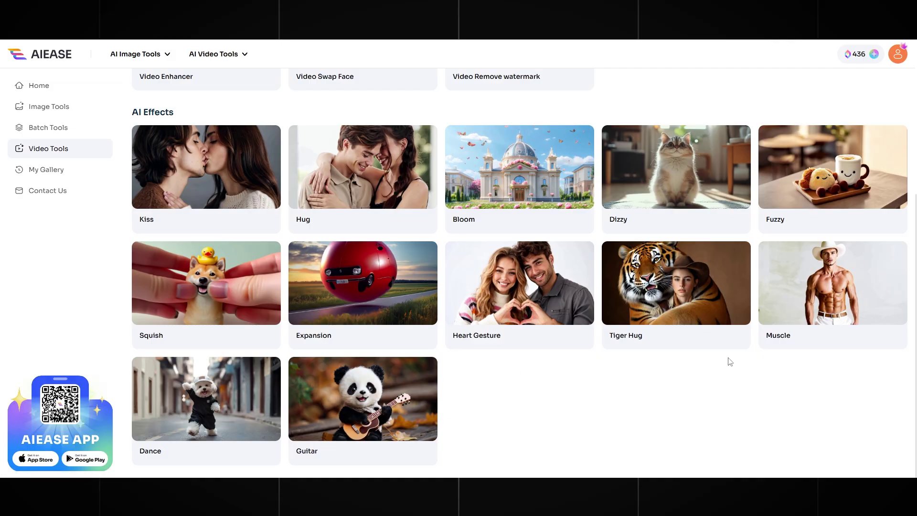
- Generate a Dance effect video from the baby photo, then delete the result
left_click(215, 411)
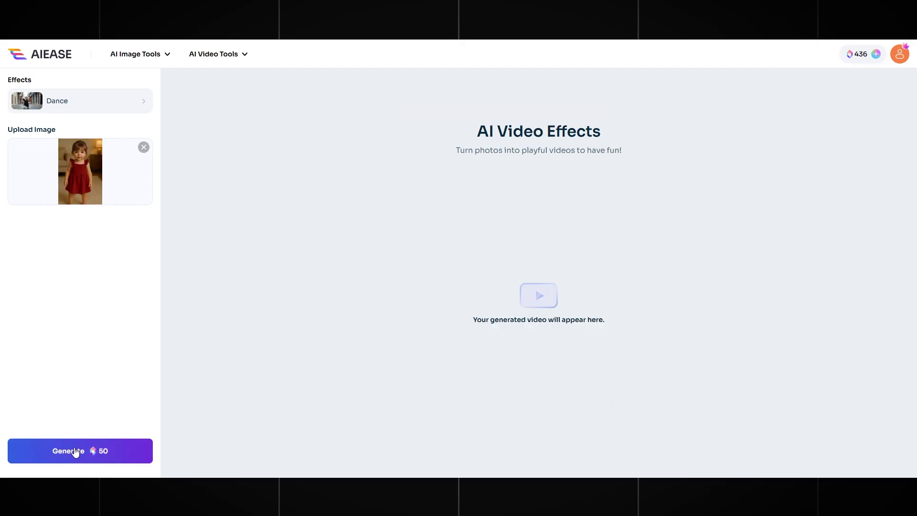
left_click(74, 449)
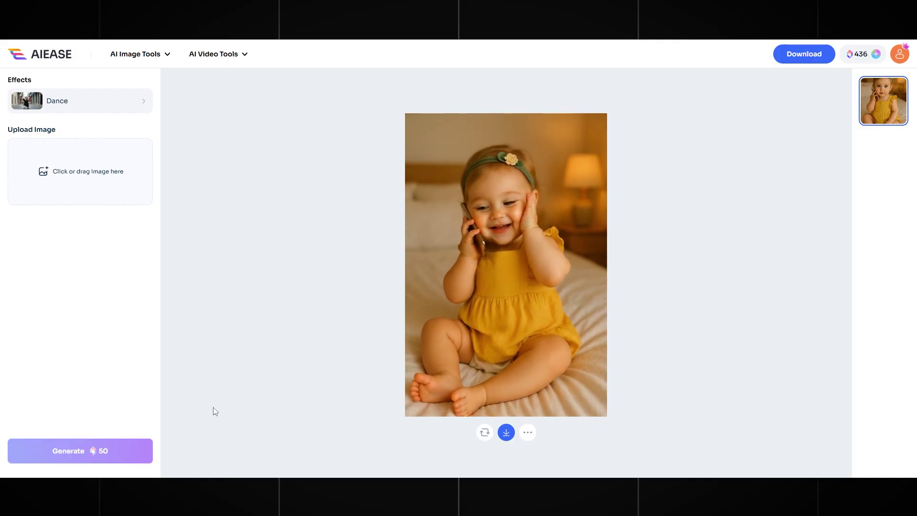
mouse_move(527, 435)
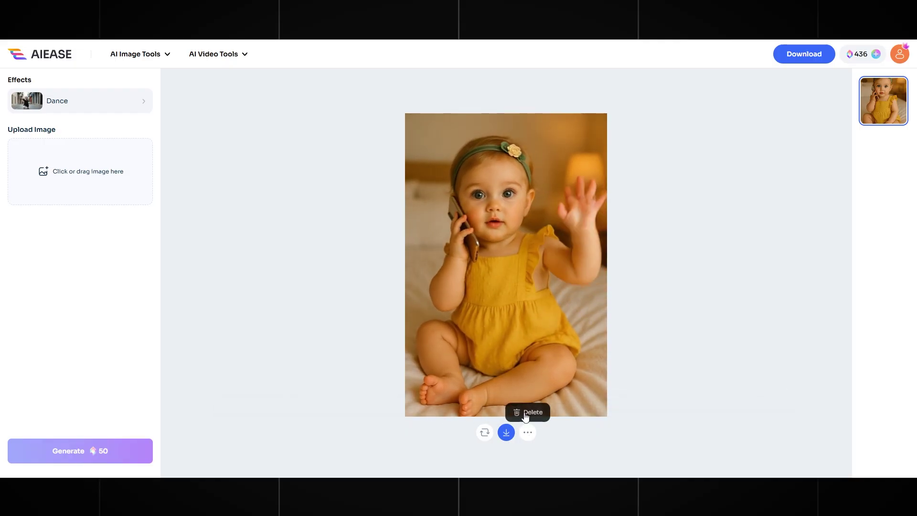
left_click(526, 414)
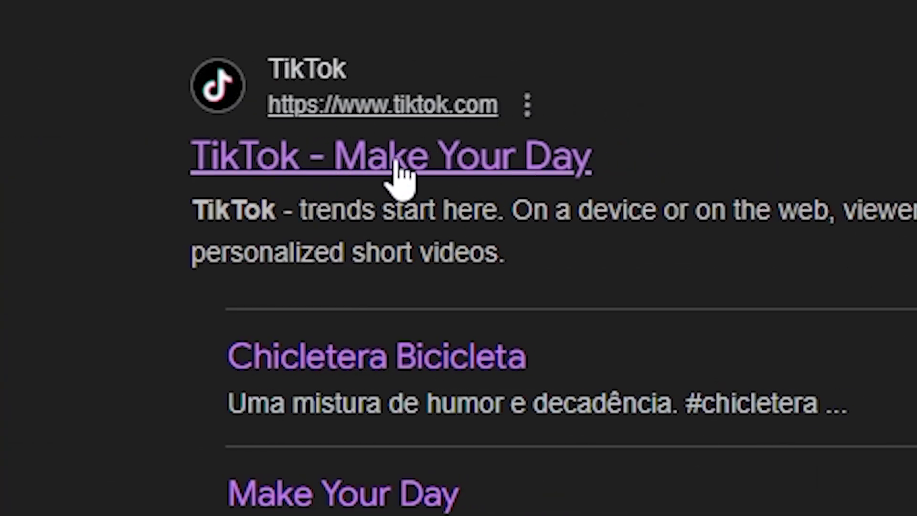
- Open TikTok from the search results and visit the AI baby video creator's profile
left_click(362, 154)
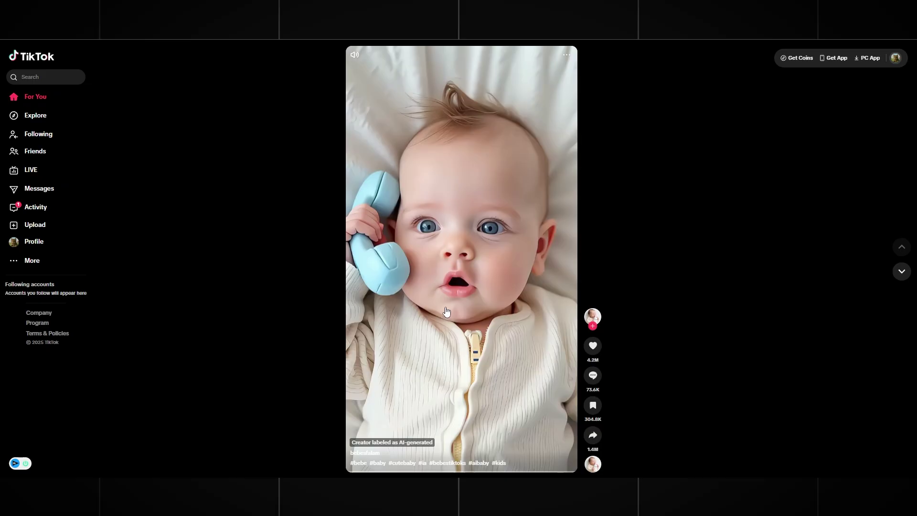
left_click(593, 315)
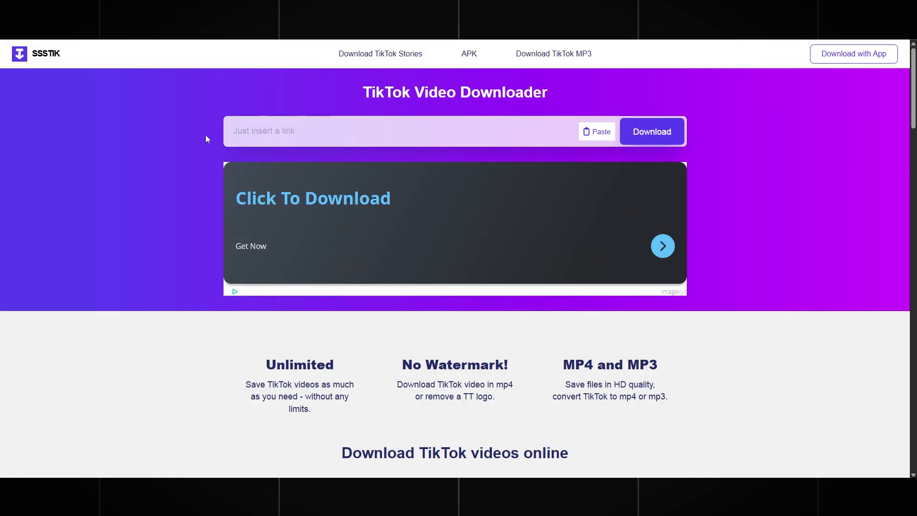
- Paste the TikTok baby video link into SSSTIK and fetch its download options
left_click(303, 130)
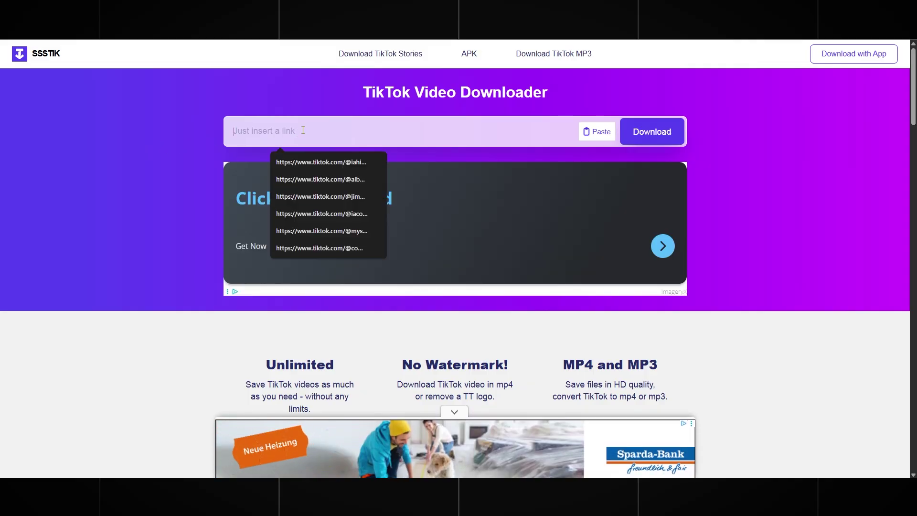
right_click(303, 131)
left_click(323, 247)
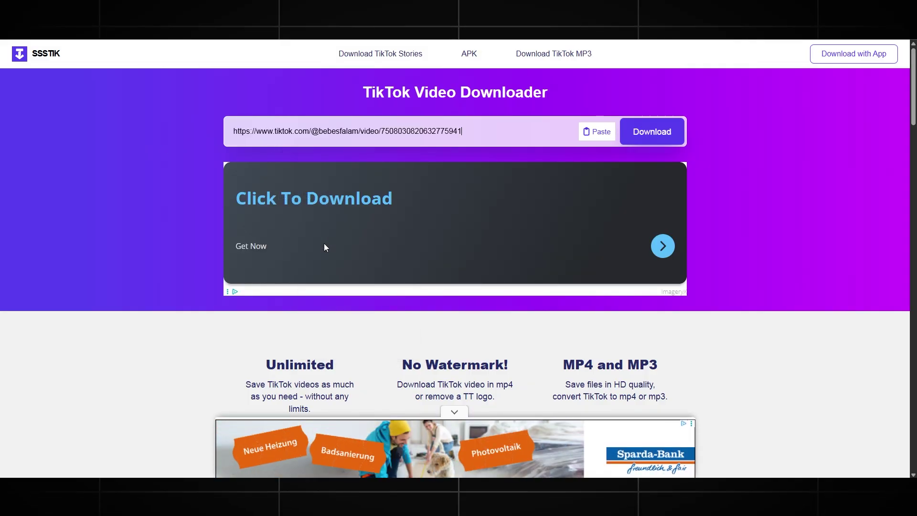
left_click(659, 132)
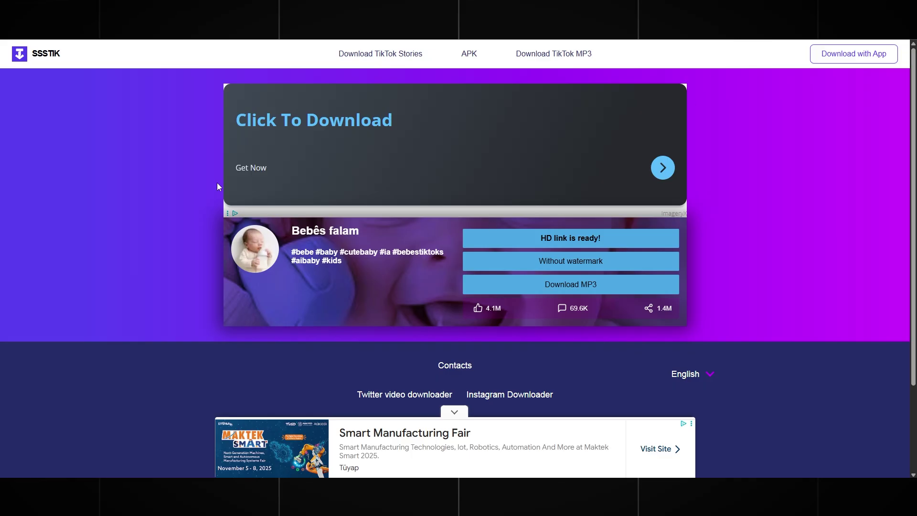
left_click(35, 59)
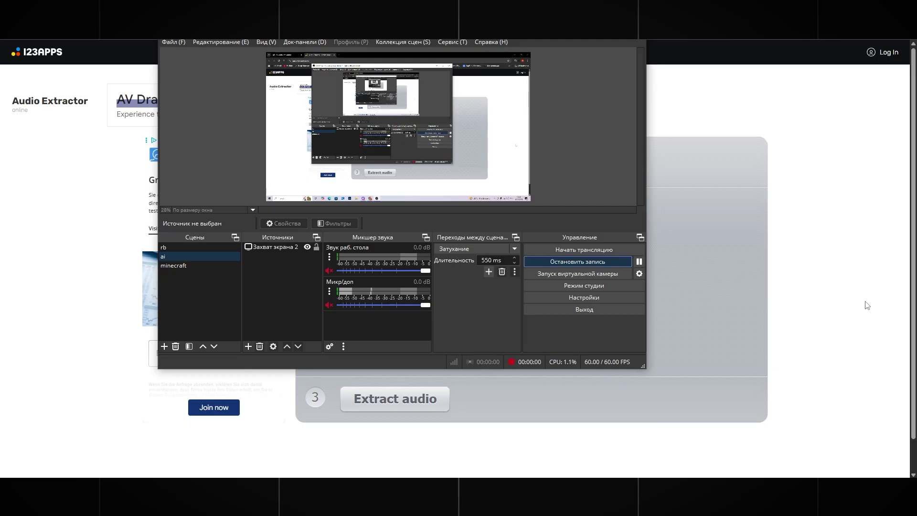
- Try the wav, iPhone ringtone and m4a output formats in Audio Extractor
left_click(867, 304)
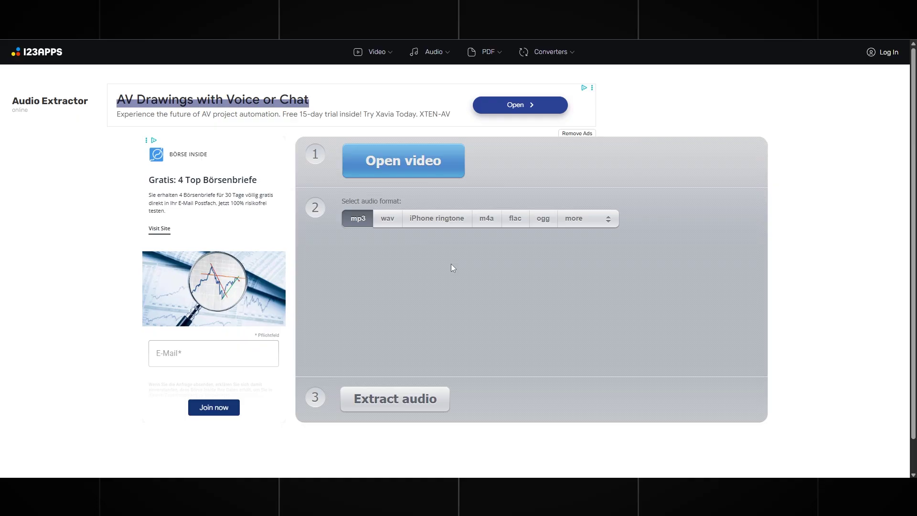
left_click(387, 219)
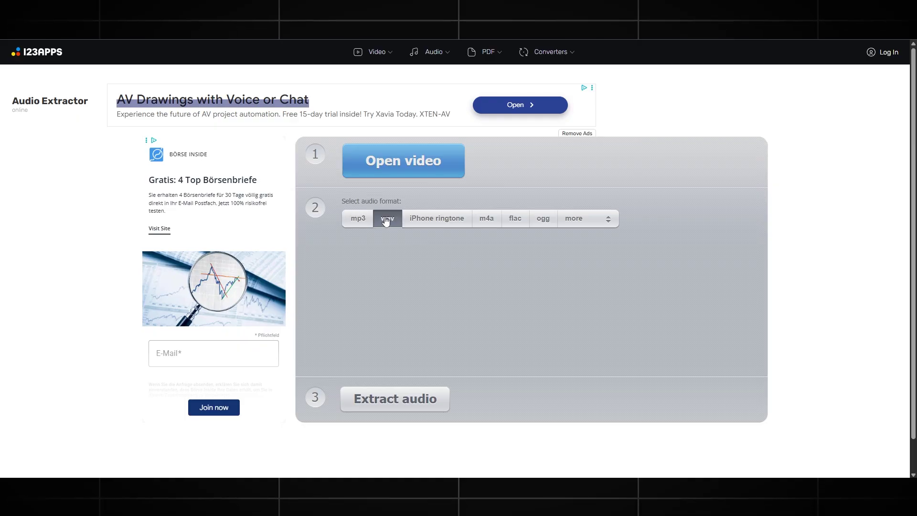
left_click(423, 220)
left_click(493, 222)
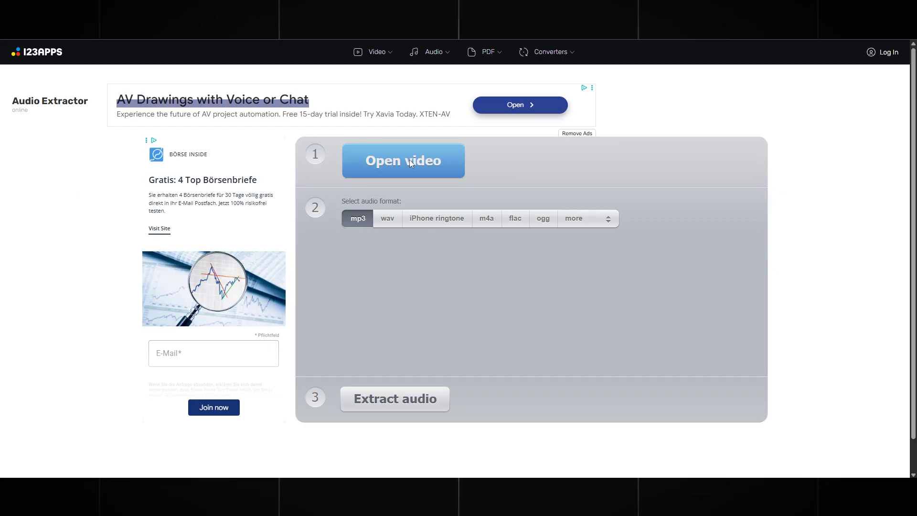
- Load the first downloaded TikTok video, extract its audio and download the MP3
left_click(390, 168)
key("Return")
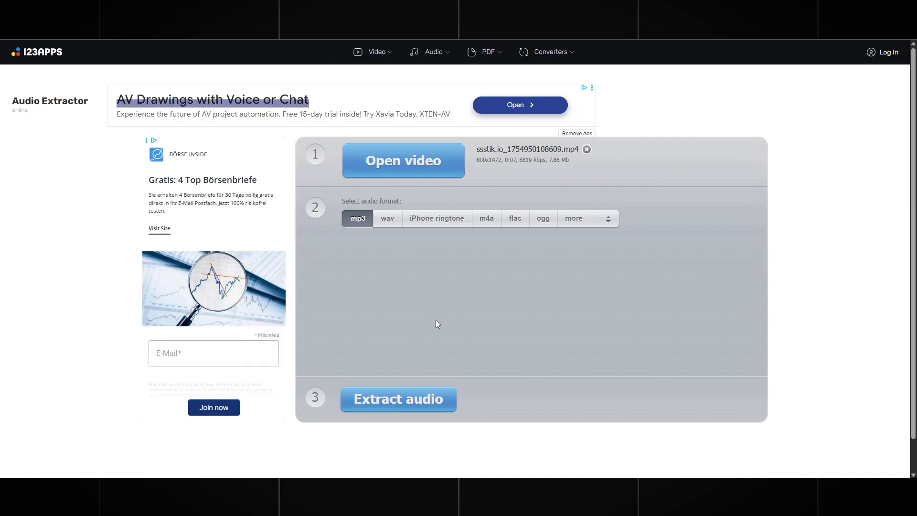
left_click(408, 399)
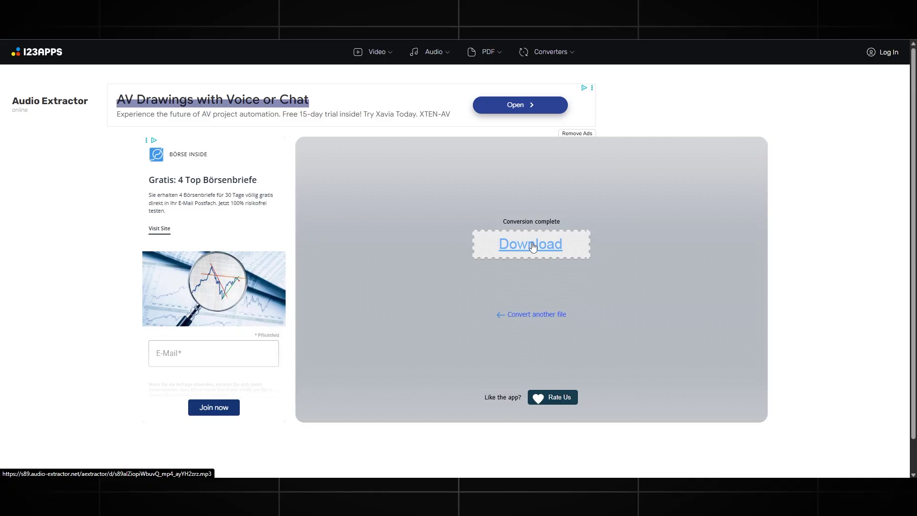
left_click(533, 245)
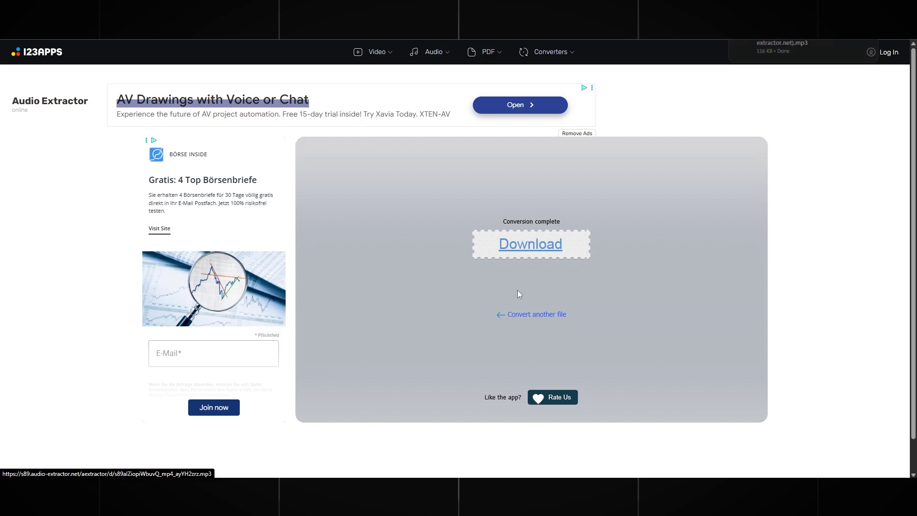
- Replace it with the second video, extract and download its audio, then load a third video
left_click(513, 316)
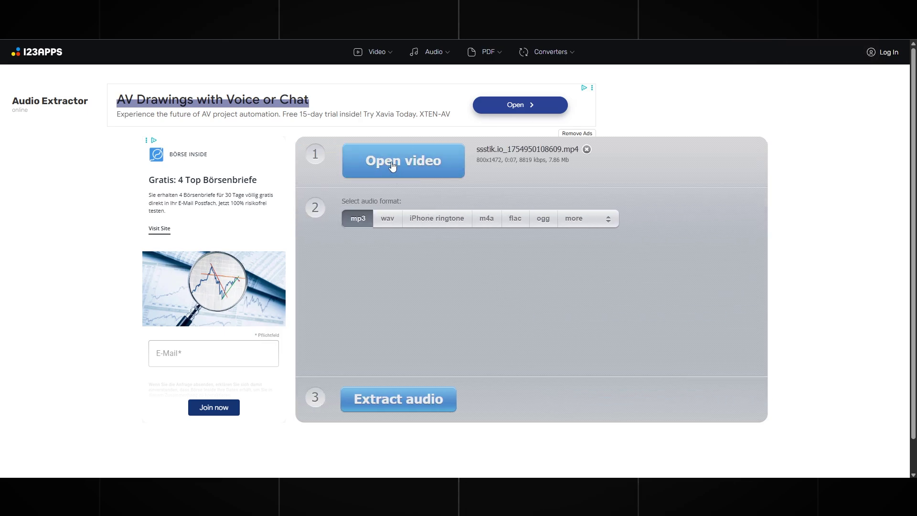
left_click(587, 150)
left_click(416, 172)
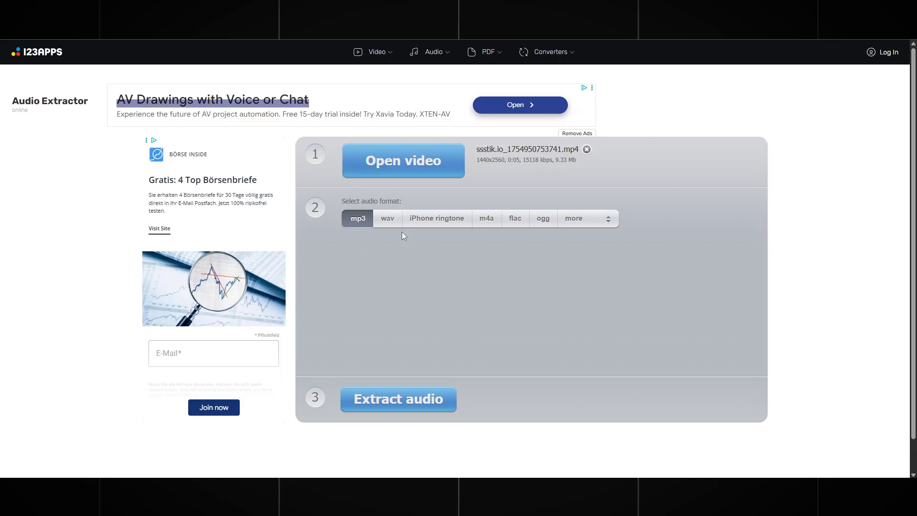
left_click(392, 399)
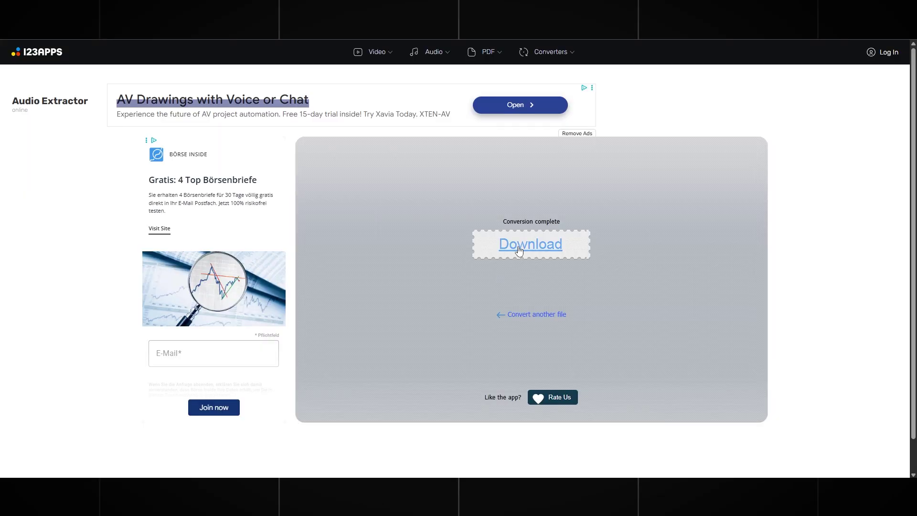
left_click(520, 249)
left_click(512, 316)
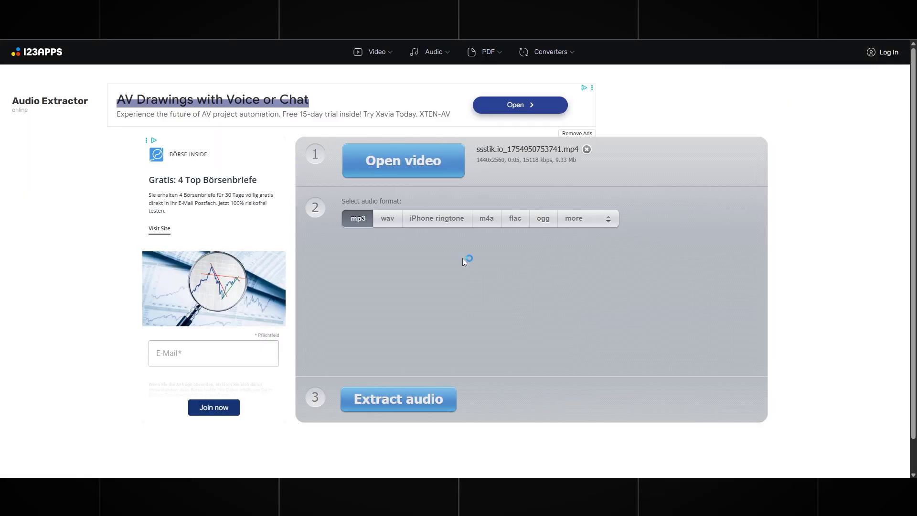
left_click(392, 163)
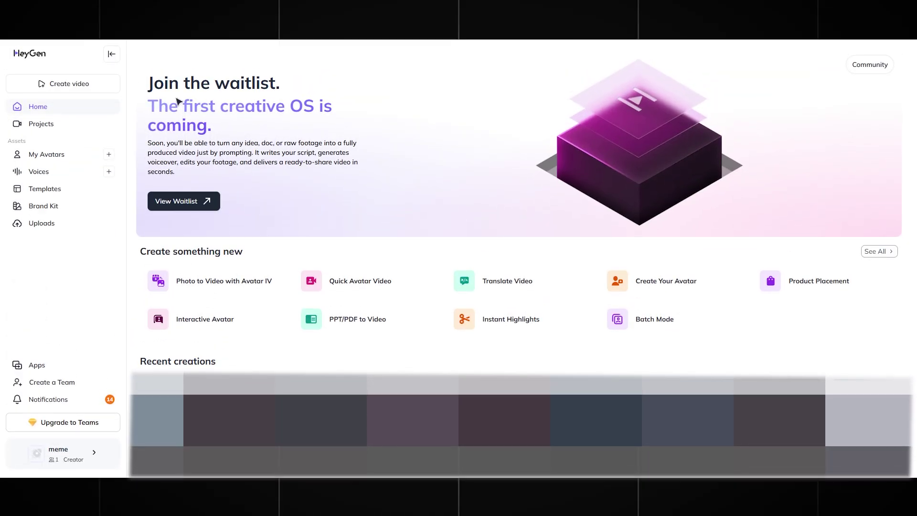
- Start an Avatar IV photo-to-talking-video project on the HeyGen home page
left_click_drag(148, 82, 268, 123)
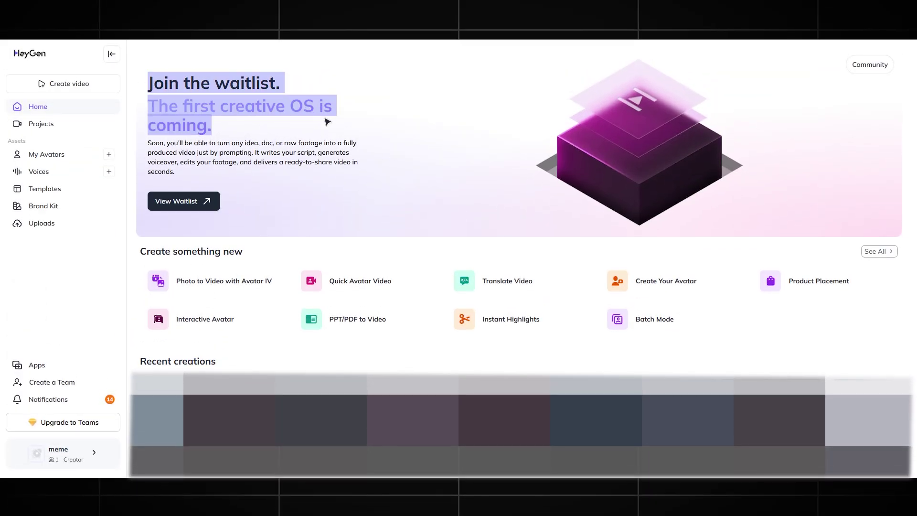
left_click(397, 125)
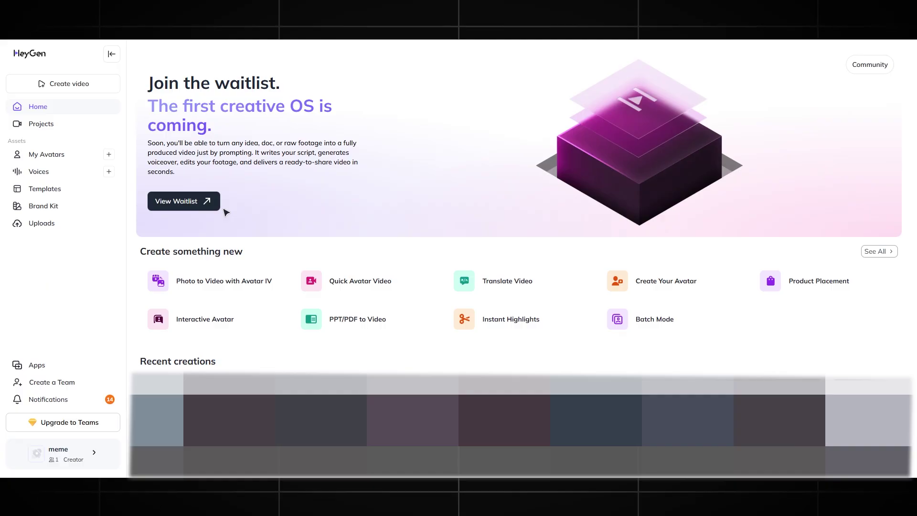
left_click(200, 288)
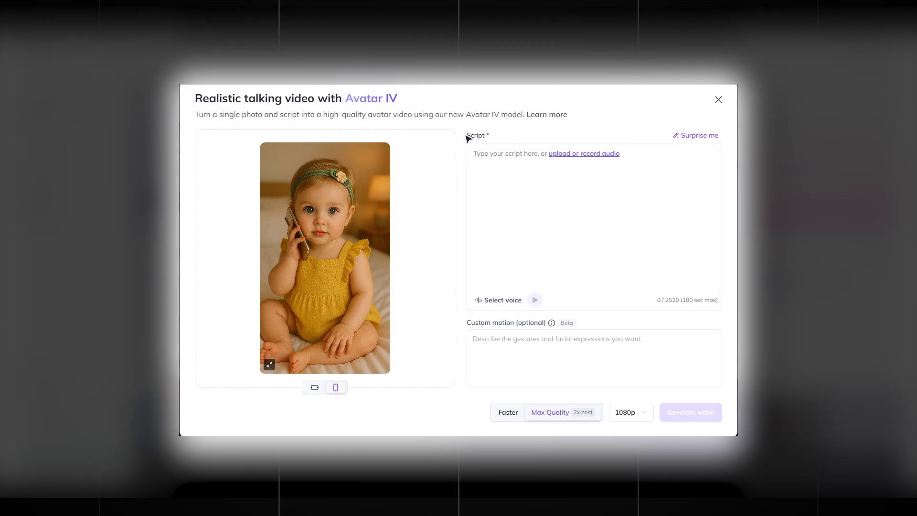
- Attach hello_mama.mp3 as the baby photo's voice and review the output resolution options
left_click(581, 154)
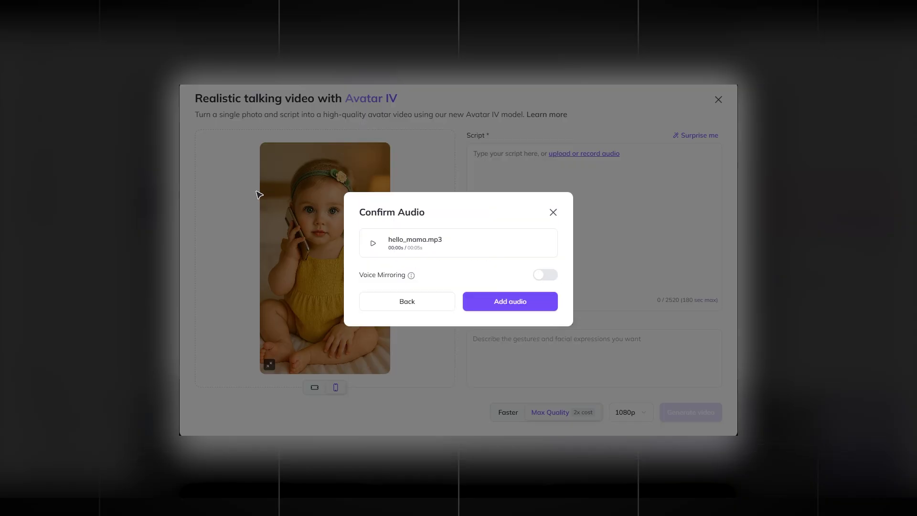
left_click(517, 302)
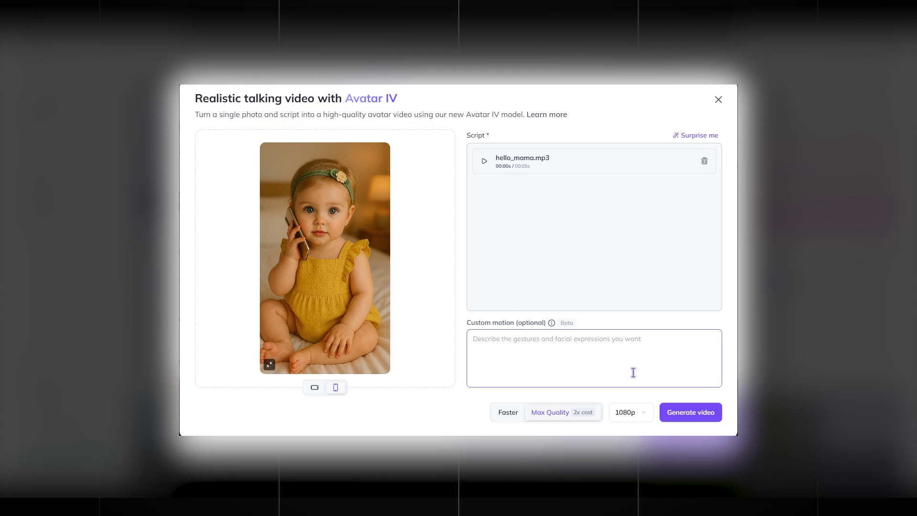
left_click(631, 412)
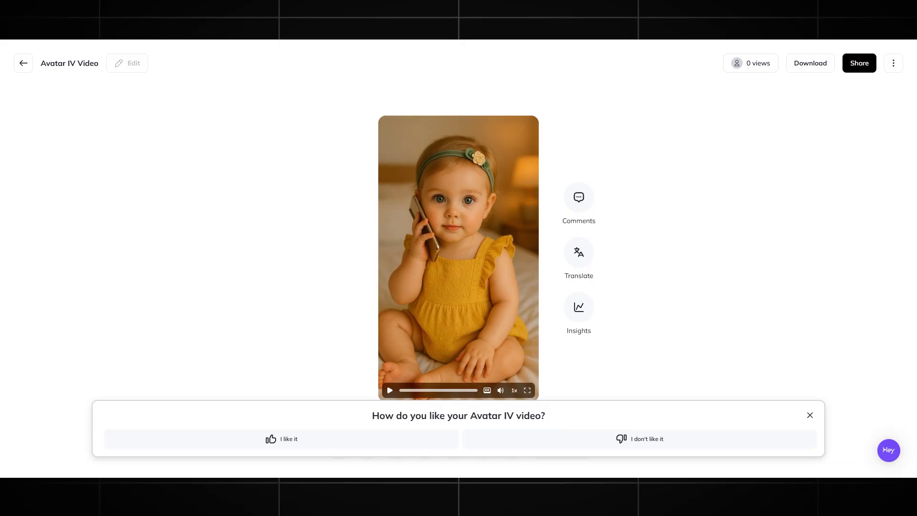
- Play the finished Avatar IV toddler phone-call video and dismiss the feedback prompt
left_click(391, 391)
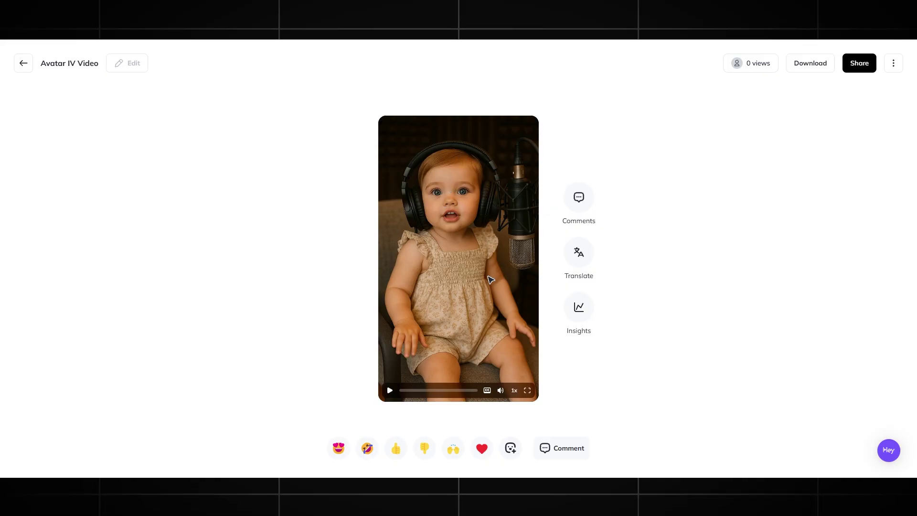
left_click(391, 391)
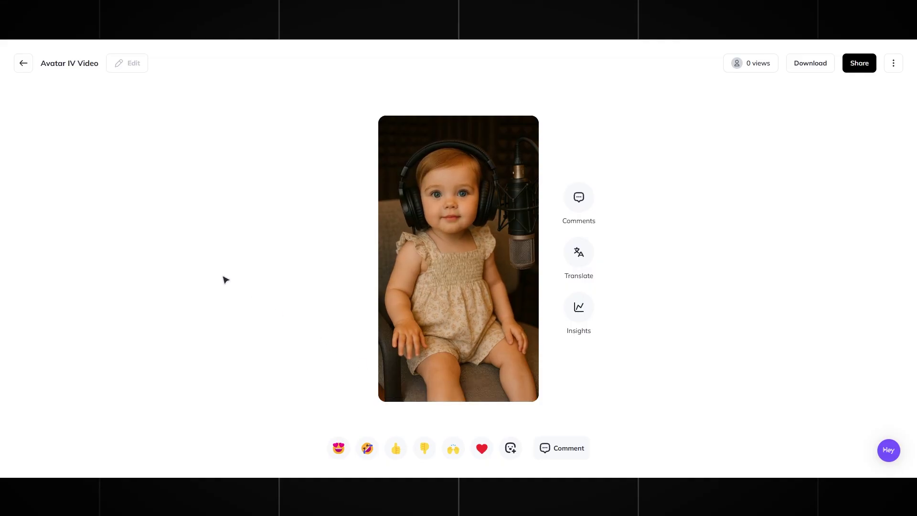
left_click(390, 390)
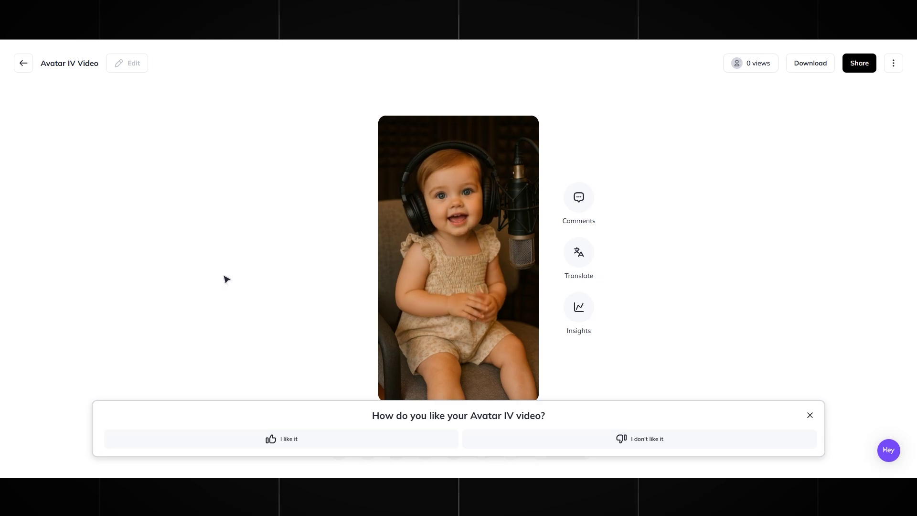
left_click(811, 416)
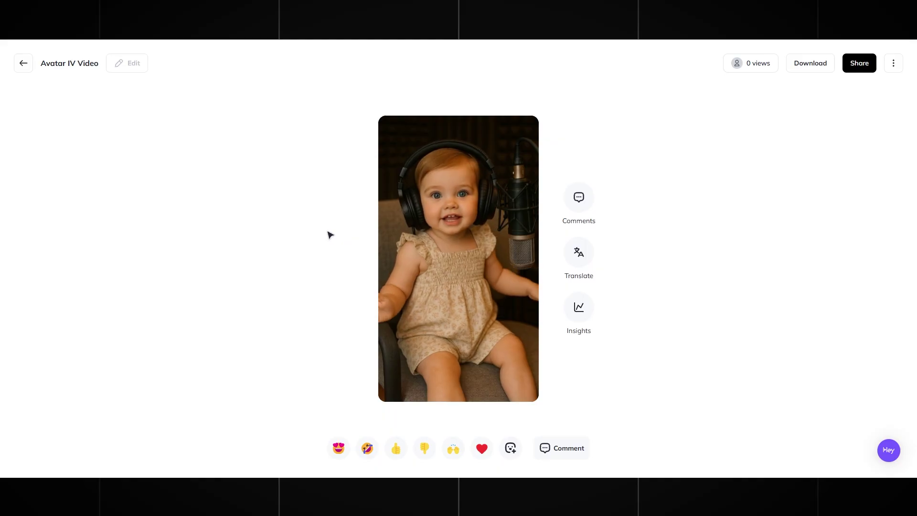
- Replay the phone-call toddler video, then bring up its Download options for a 1080P download
left_click(813, 64)
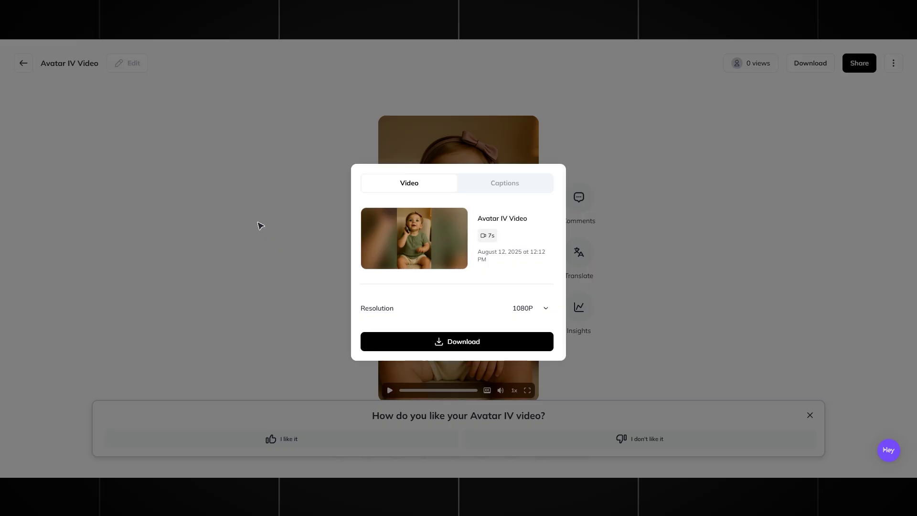
left_click(260, 225)
left_click(390, 391)
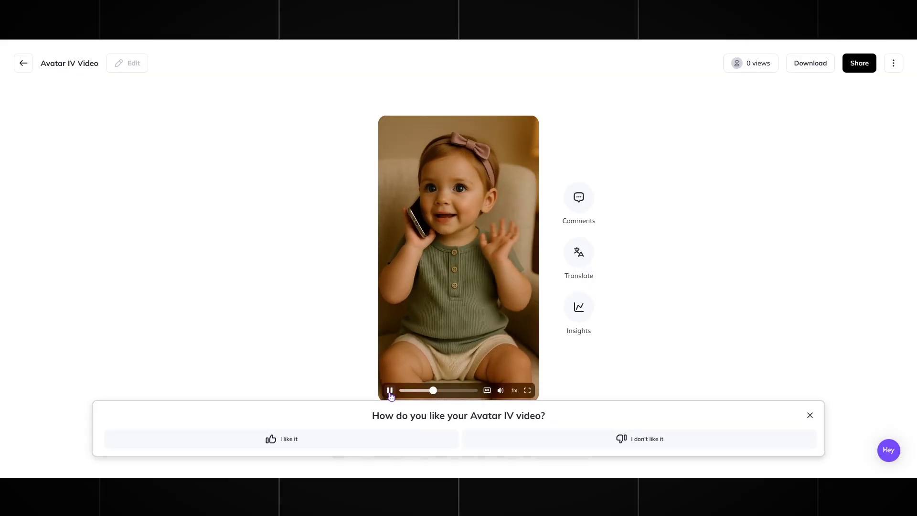
left_click(395, 390)
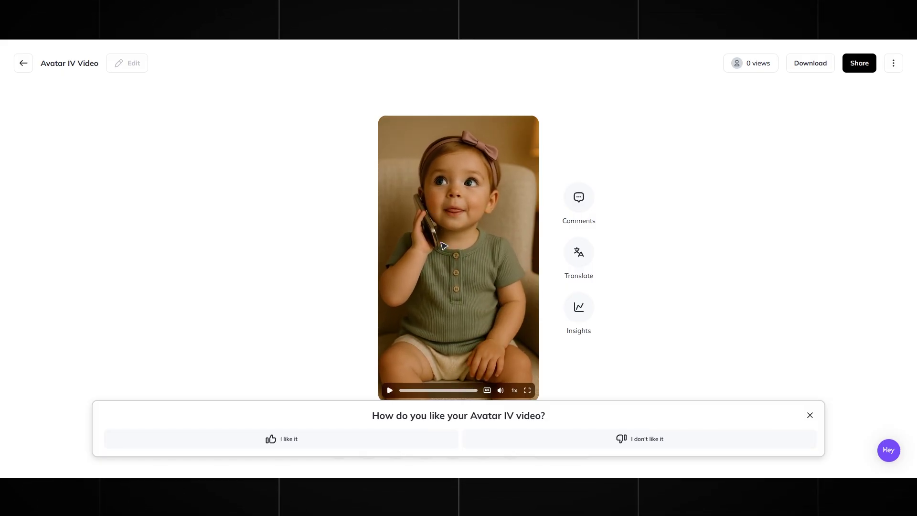
left_click(812, 63)
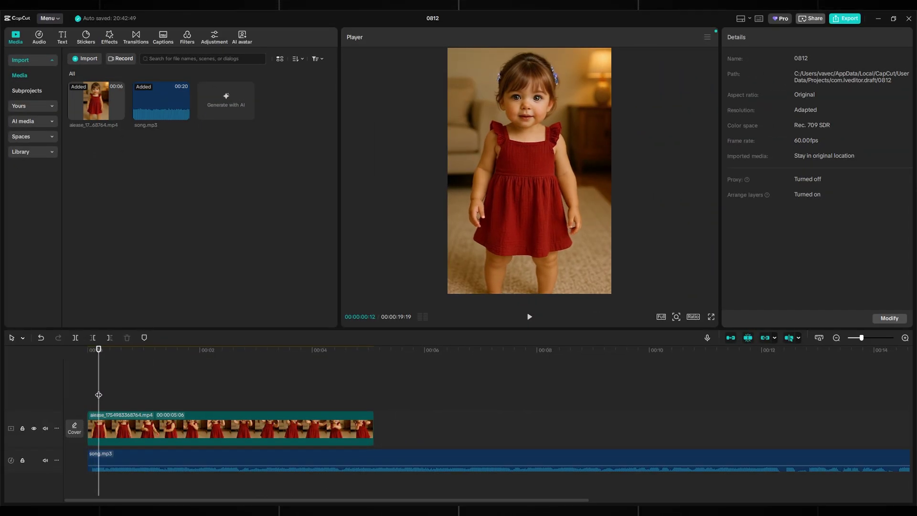
- Preview the clip in the CapCut timeline from start to final frame
left_click(124, 401)
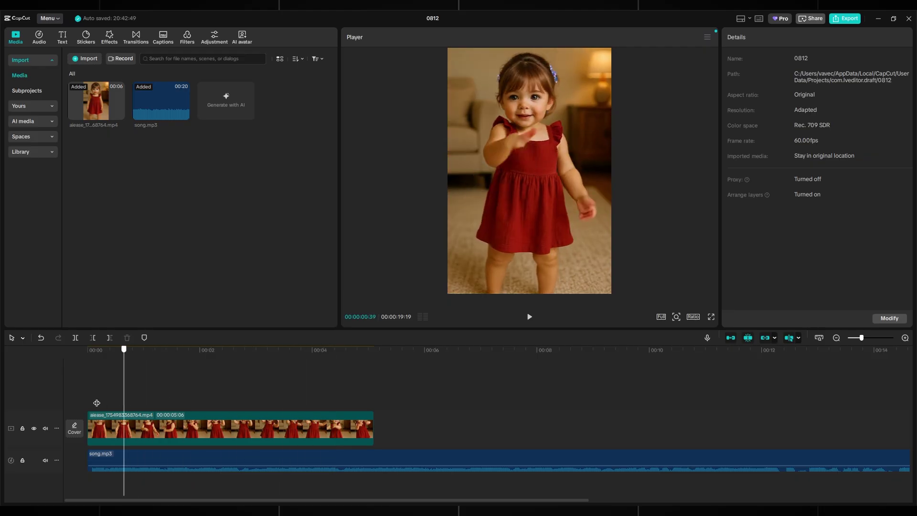
left_click(80, 400)
key("space")
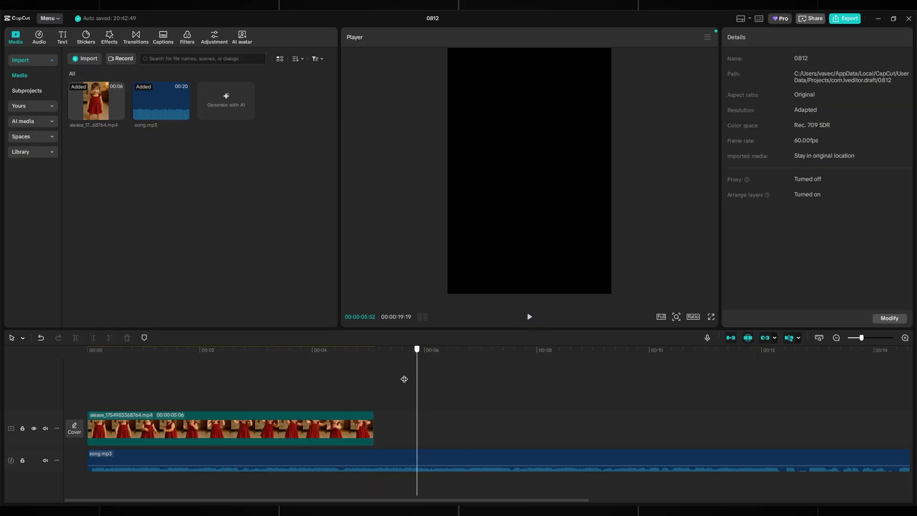
left_click_drag(369, 381, 371, 380)
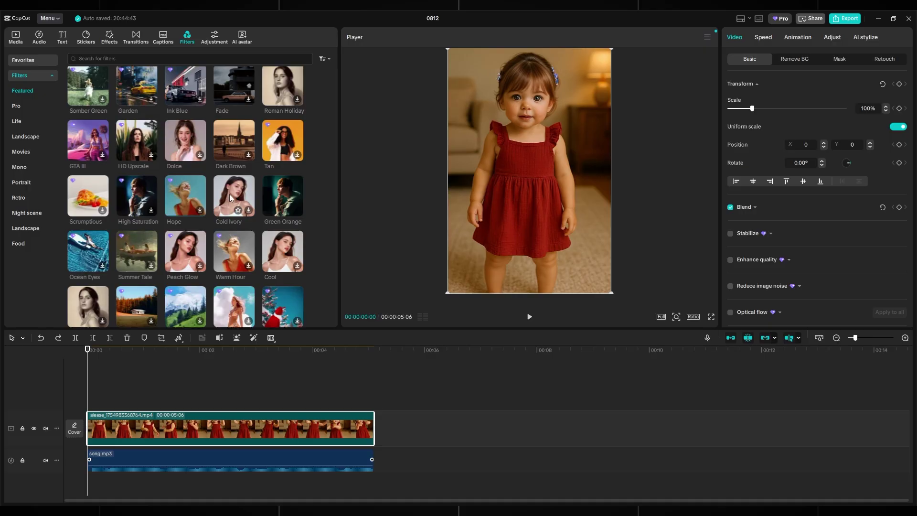
- Apply the Cold Ivory filter to the video clip and play it back from the start
left_click_drag(233, 196, 261, 425)
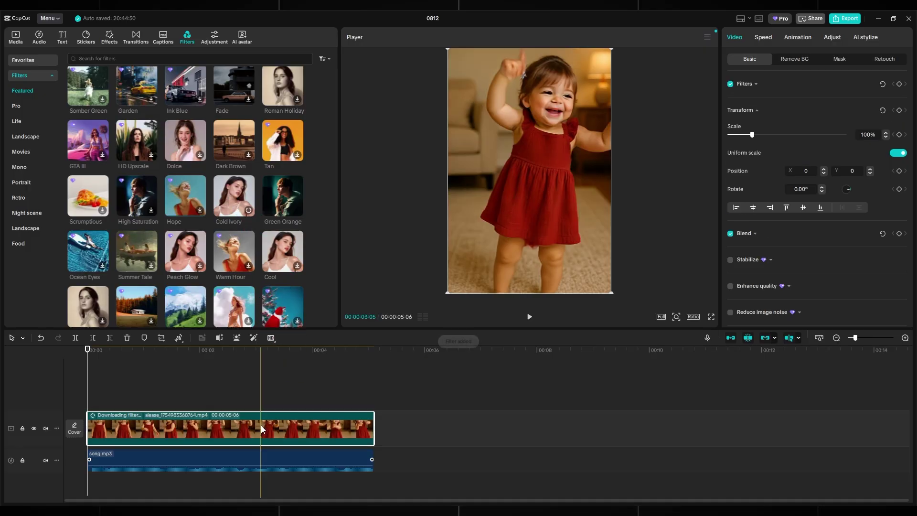
left_click(91, 377)
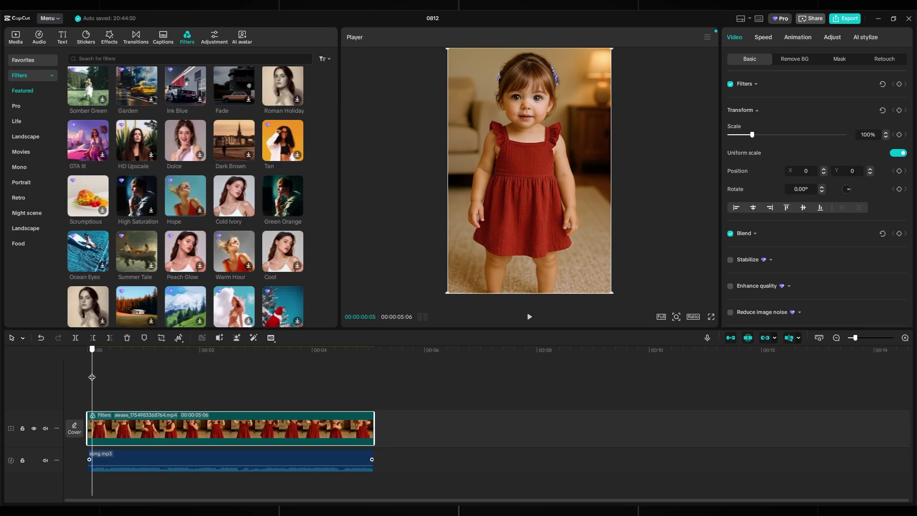
mouse_move(229, 211)
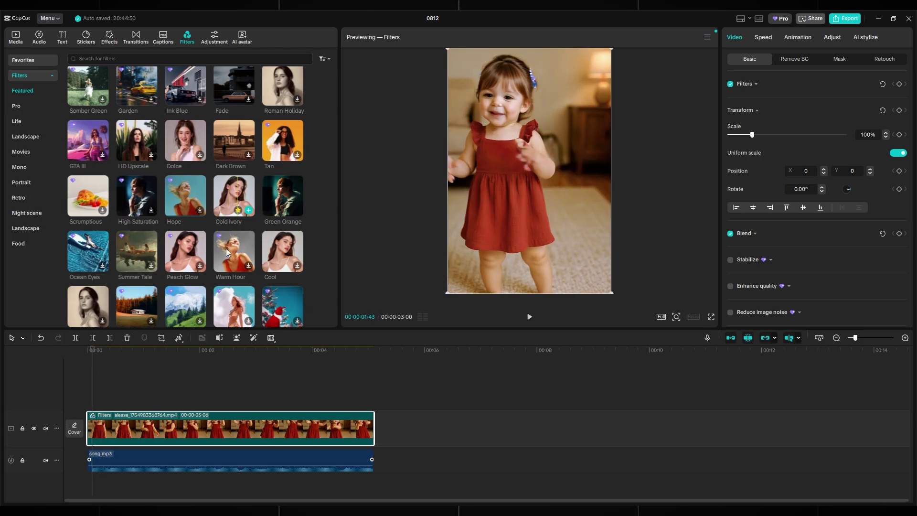
key("space")
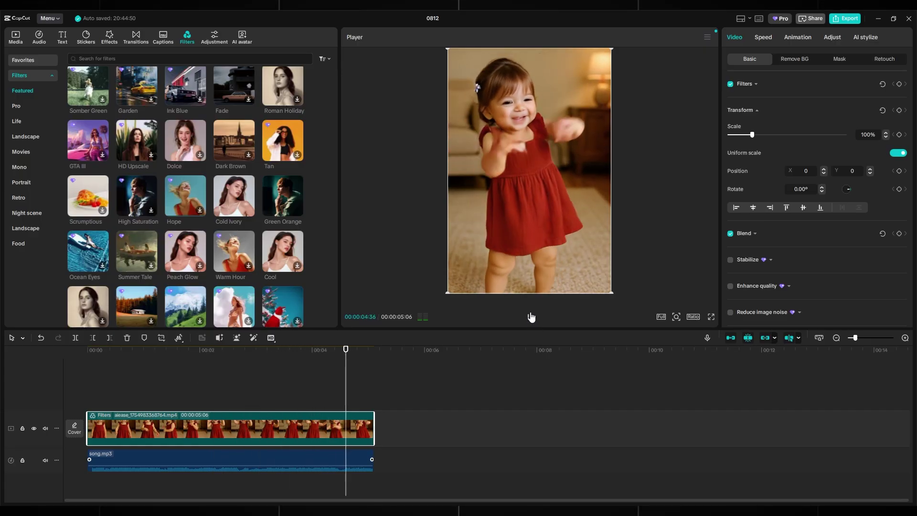
left_click(431, 400)
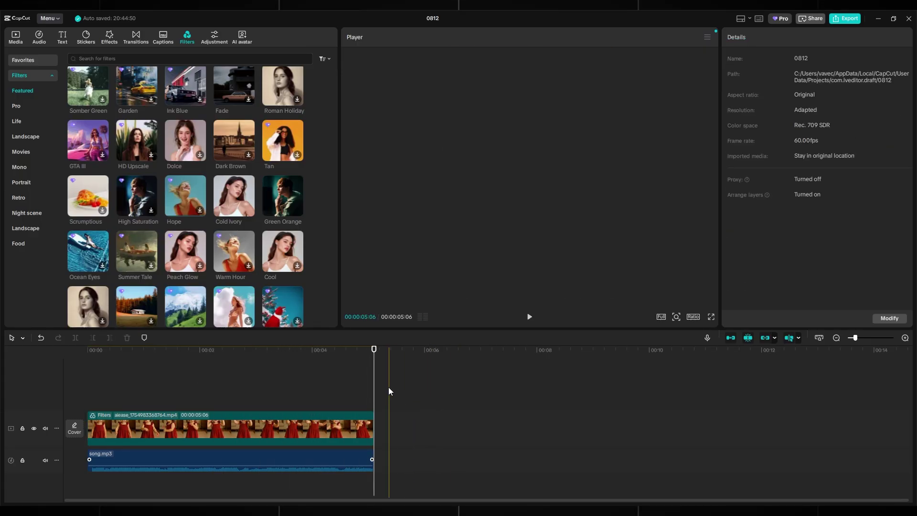
left_click(83, 391)
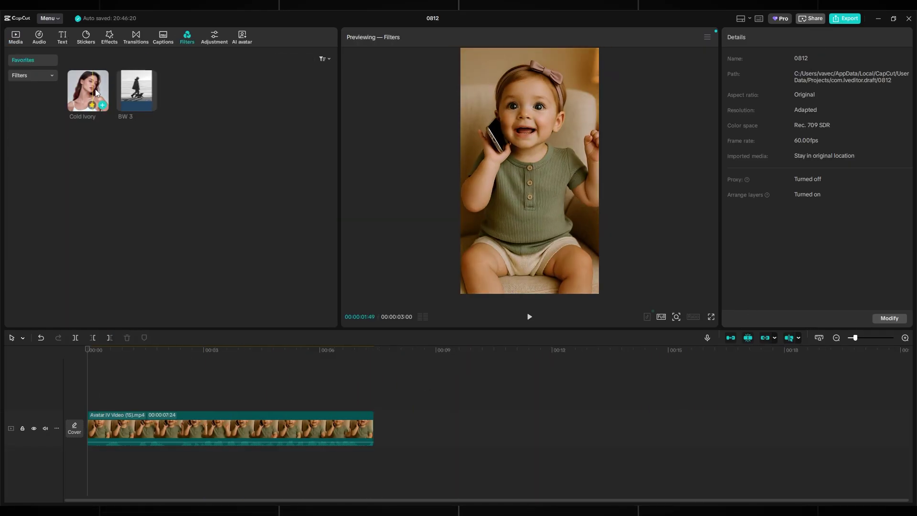
- Export the filtered phone-call clip under the name p1
left_click(530, 317)
key("ctrl+e")
left_click(530, 133)
key("BackSpace")
key("BackSpace")
key("BackSpace")
key("BackSpace")
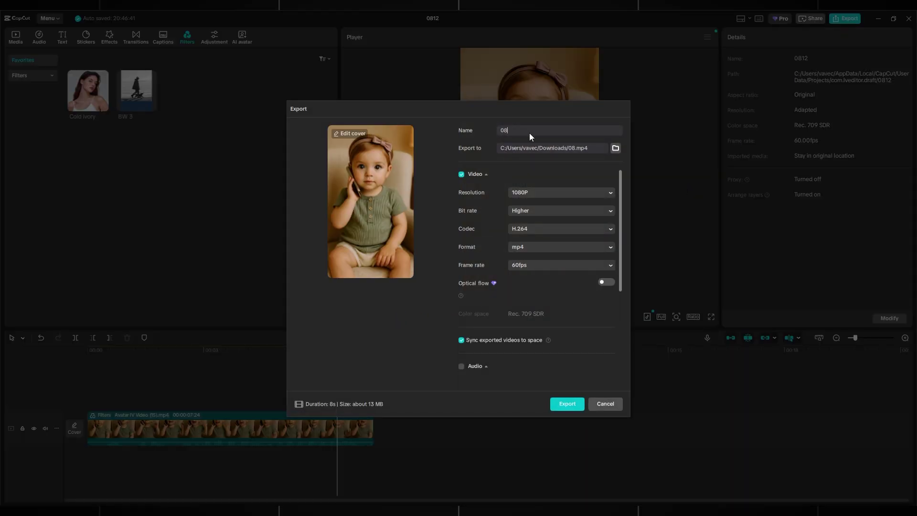
type("p1")
scroll(482, 363, "down", 5)
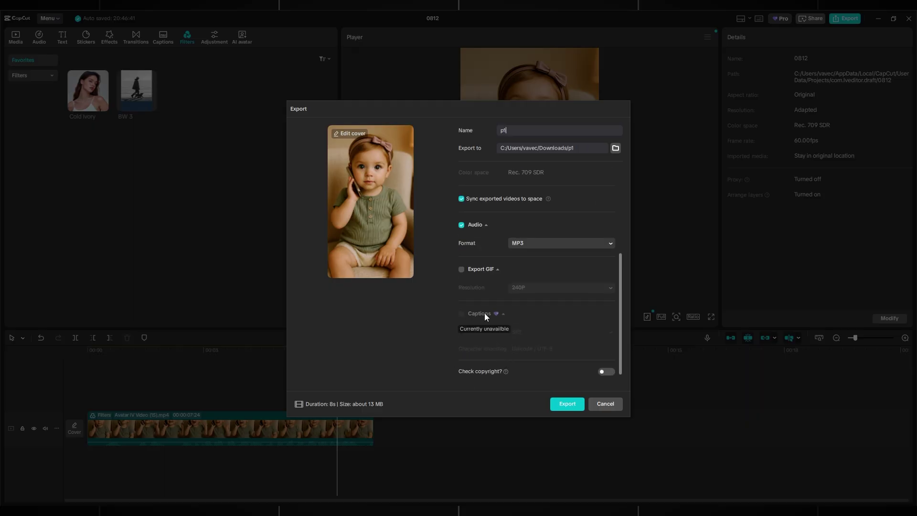
left_click(567, 403)
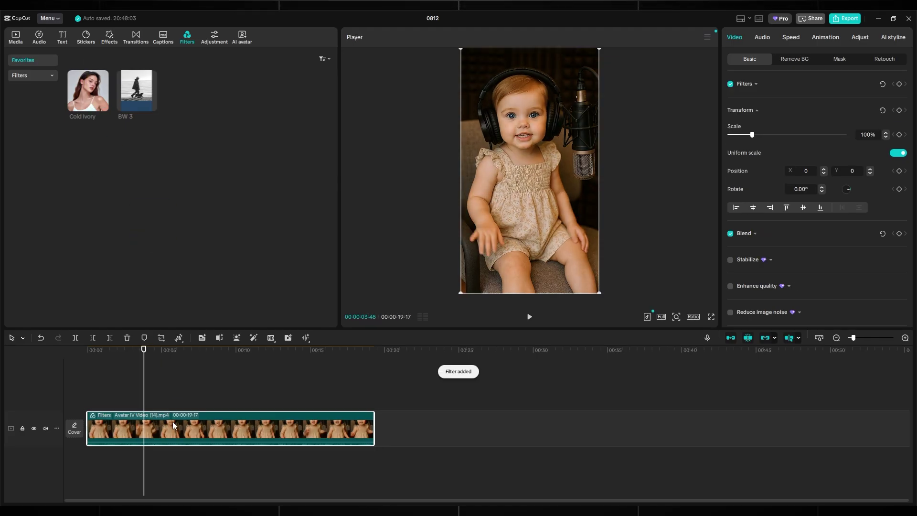
- Preview the headphones baby clip and export it under the name 'sdfsd'
key("space")
left_click(543, 429)
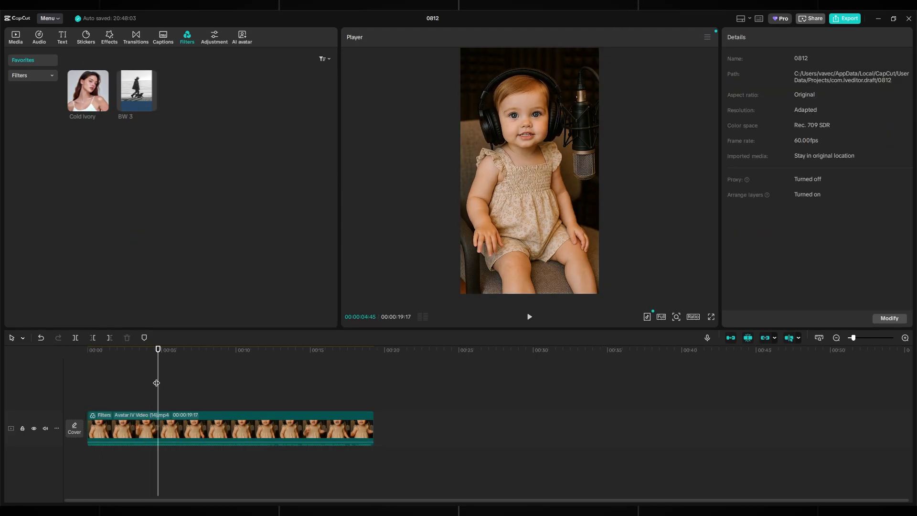
key("Home")
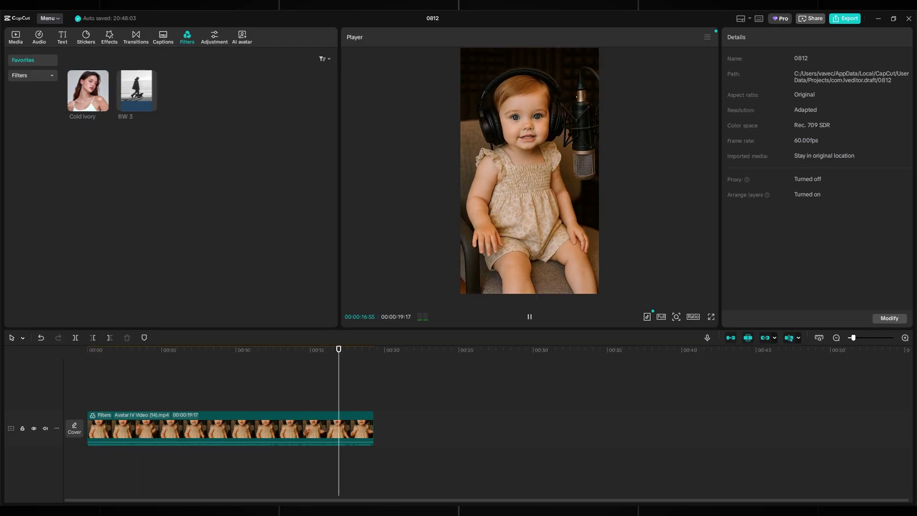
key("space")
left_click(845, 18)
key("BackSpace")
key("BackSpace")
key("BackSpace")
key("BackSpace")
type("s")
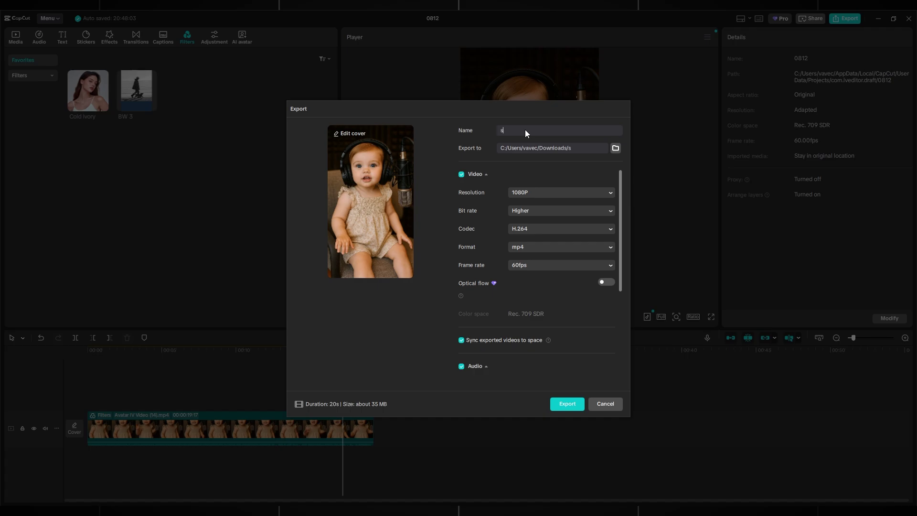
type("dfsd")
left_click(568, 404)
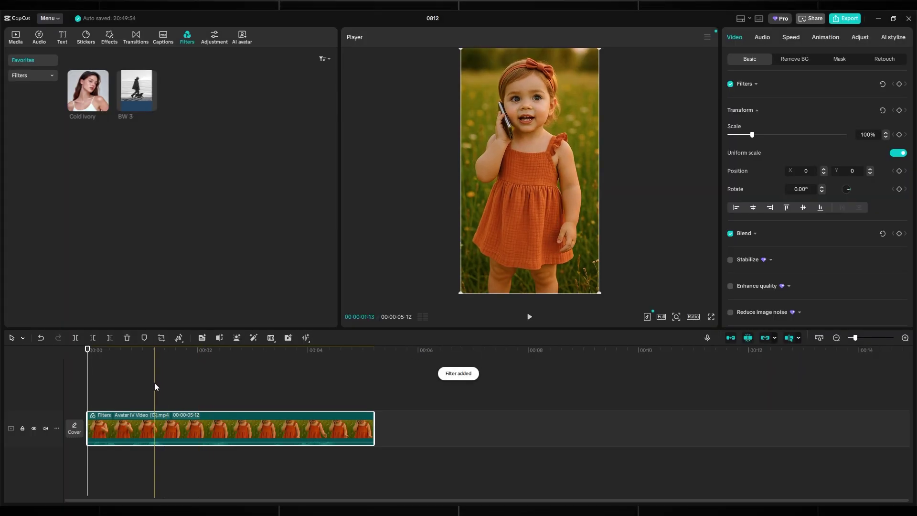
- Preview the newly filtered orange-dress clip, then open Export and clear the default name
key("space")
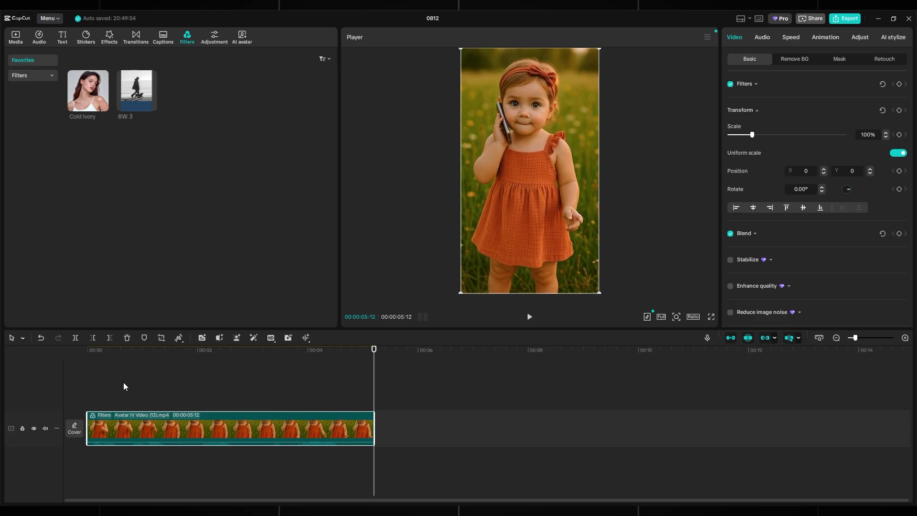
left_click(458, 406)
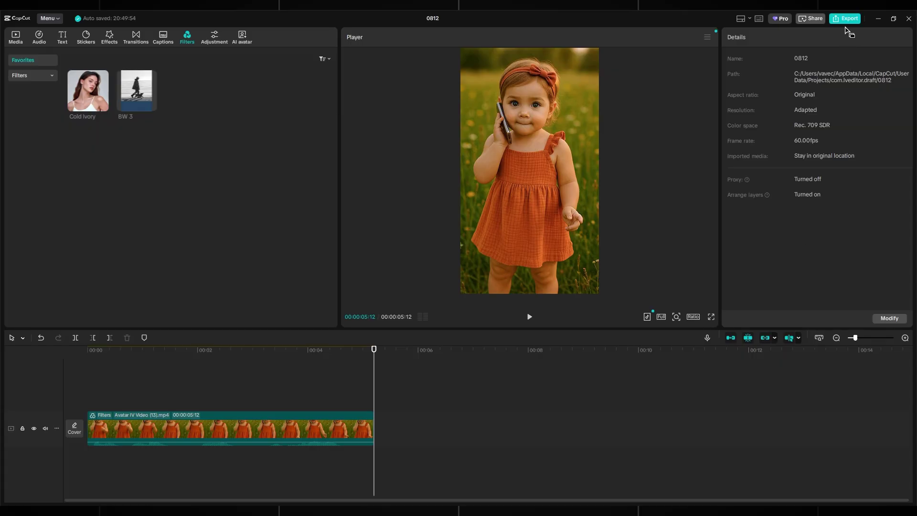
left_click(845, 20)
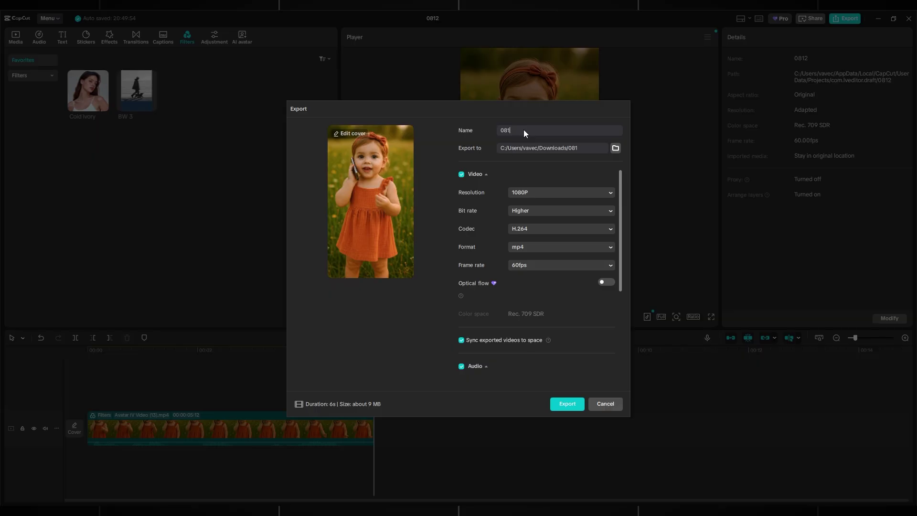
key("BackSpace")
key("BackSpace")
key("BackSpace")
key("BackSpace")
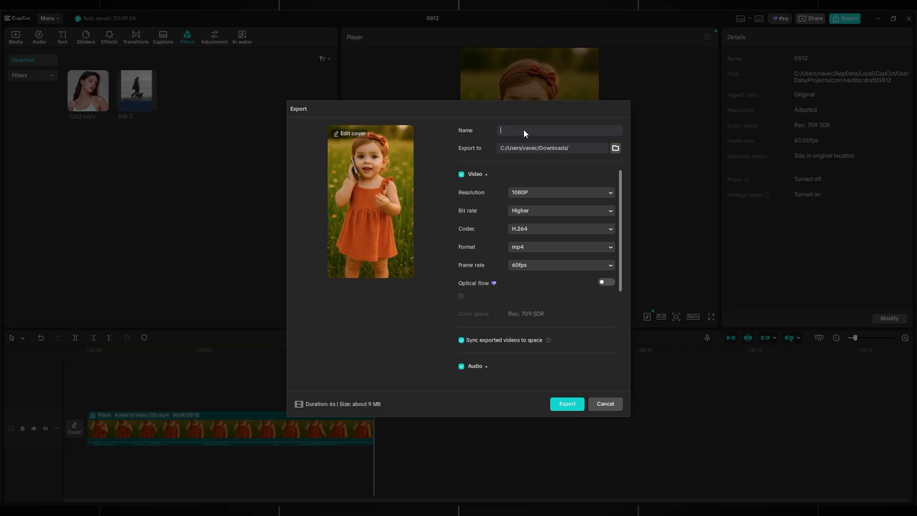